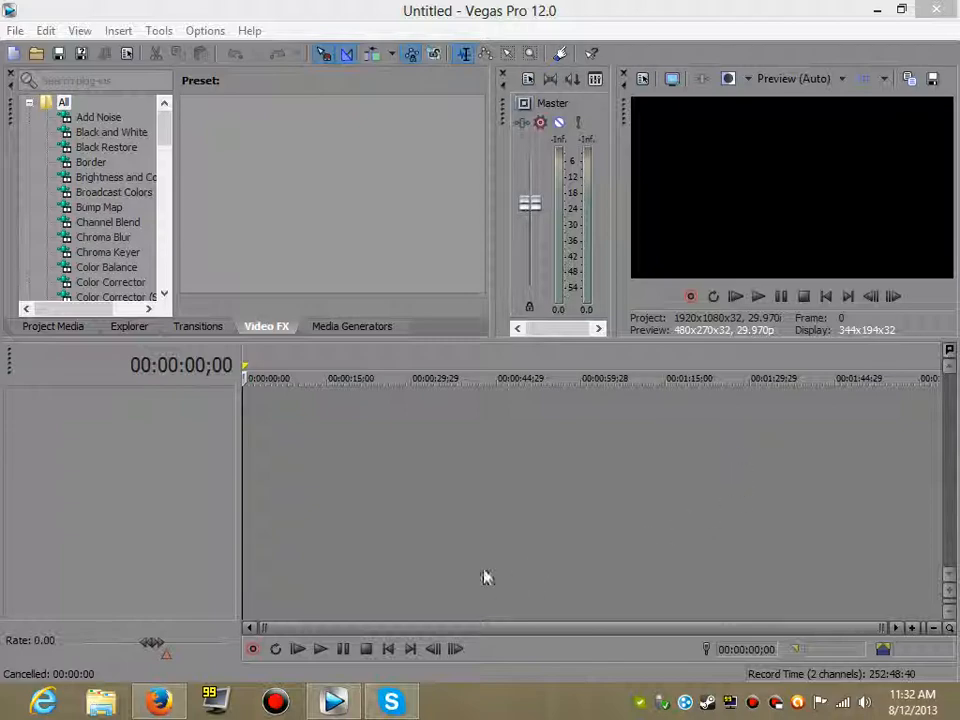
click(957, 702)
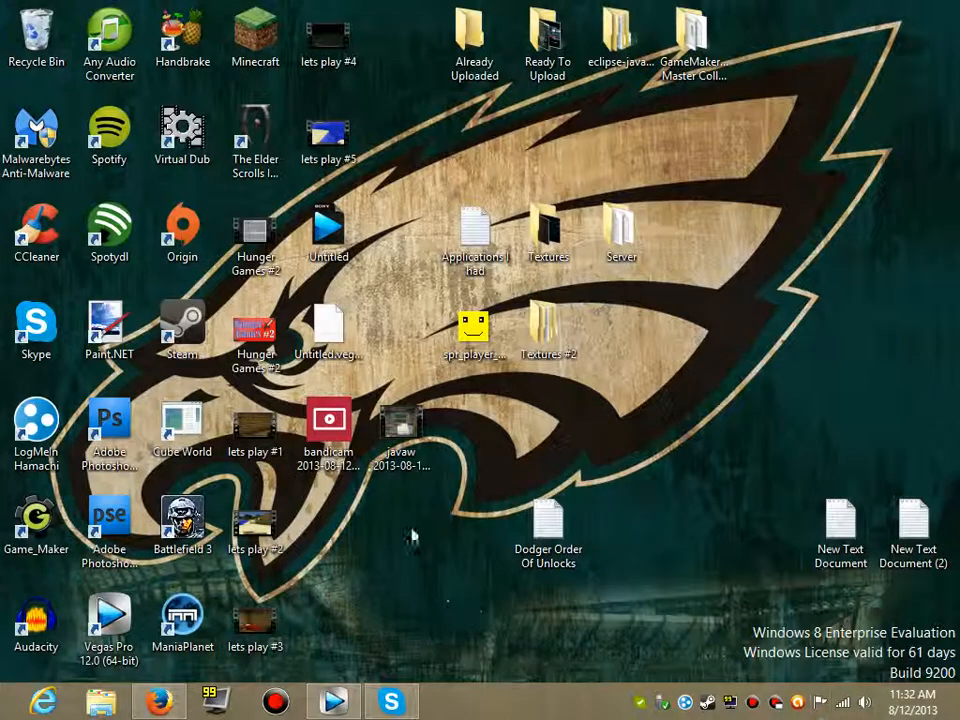
right_click(405, 433)
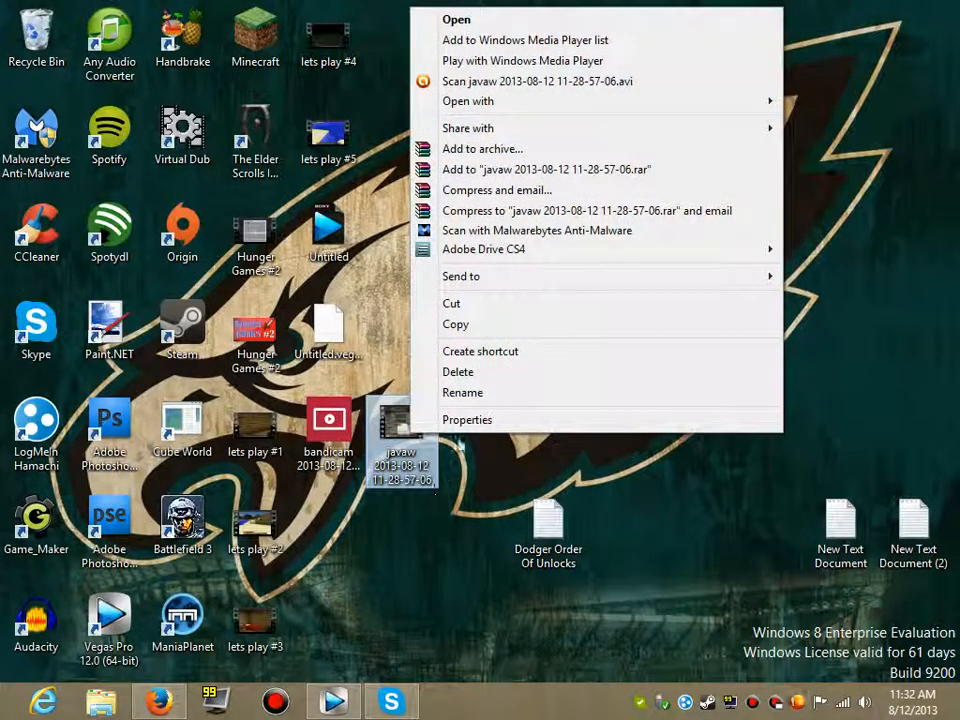
click(467, 419)
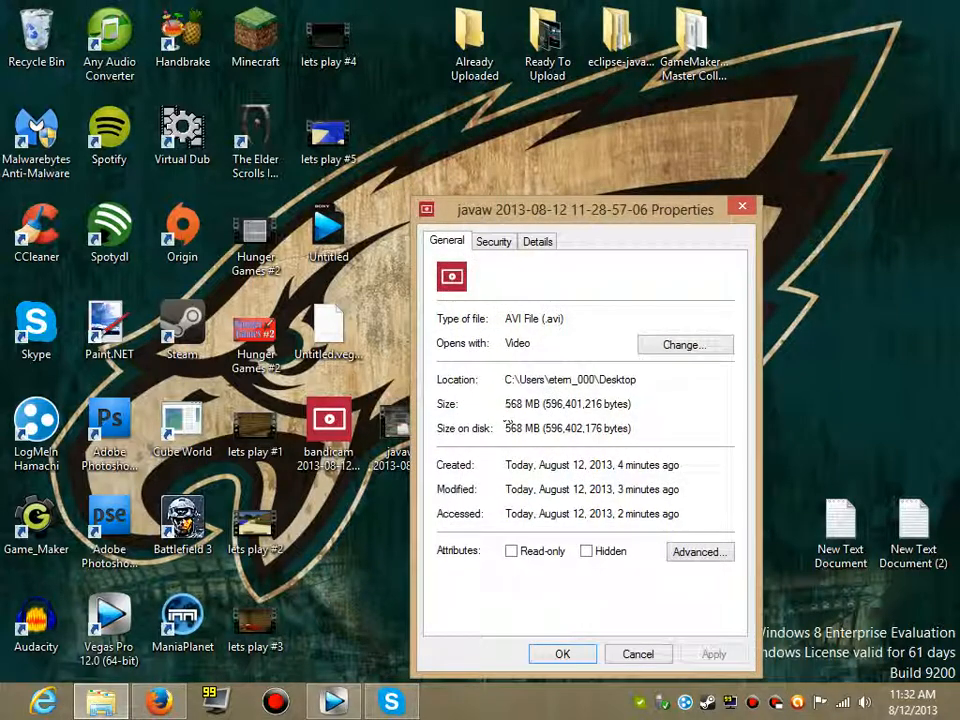
click(537, 242)
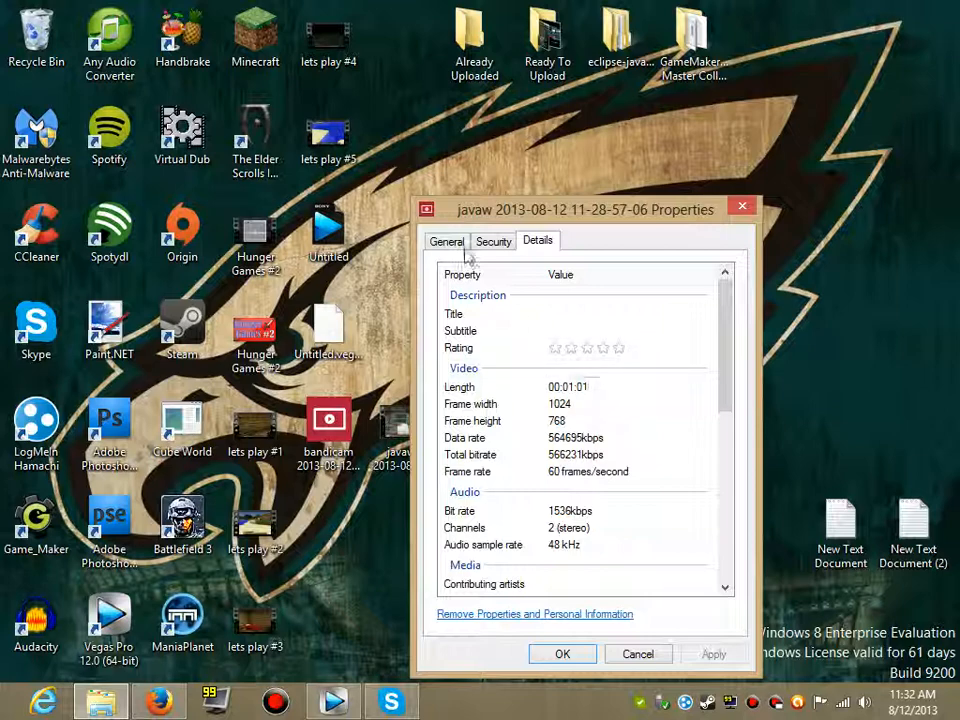
- Compare the video's file size and size on disk with its length and frame details, and close the properties
click(445, 243)
drag(542, 404, 506, 404)
click(530, 248)
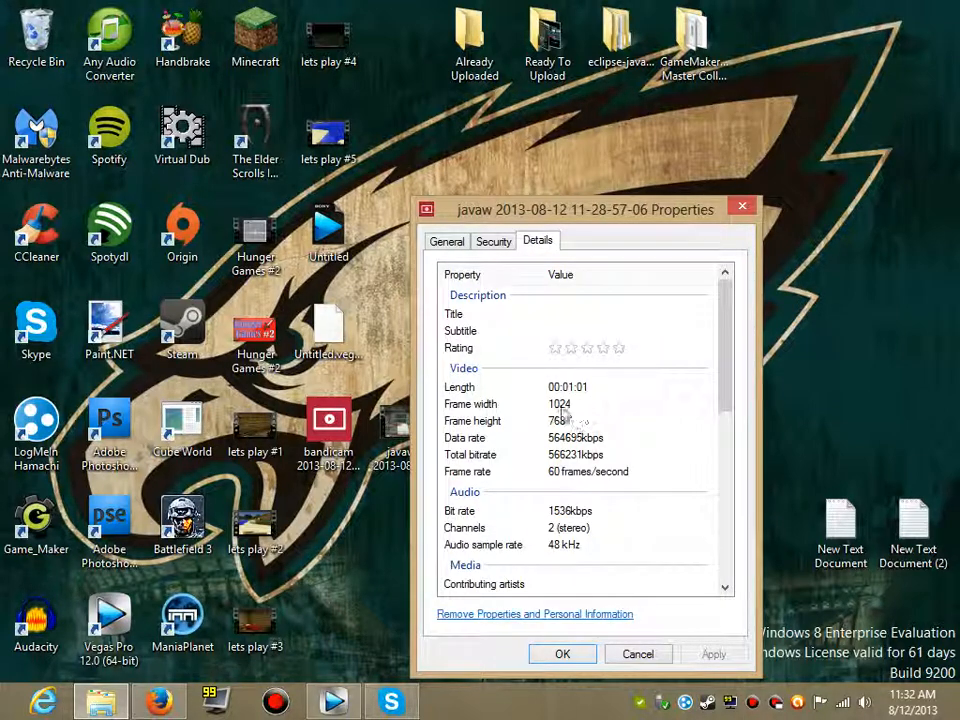
click(448, 244)
click(535, 244)
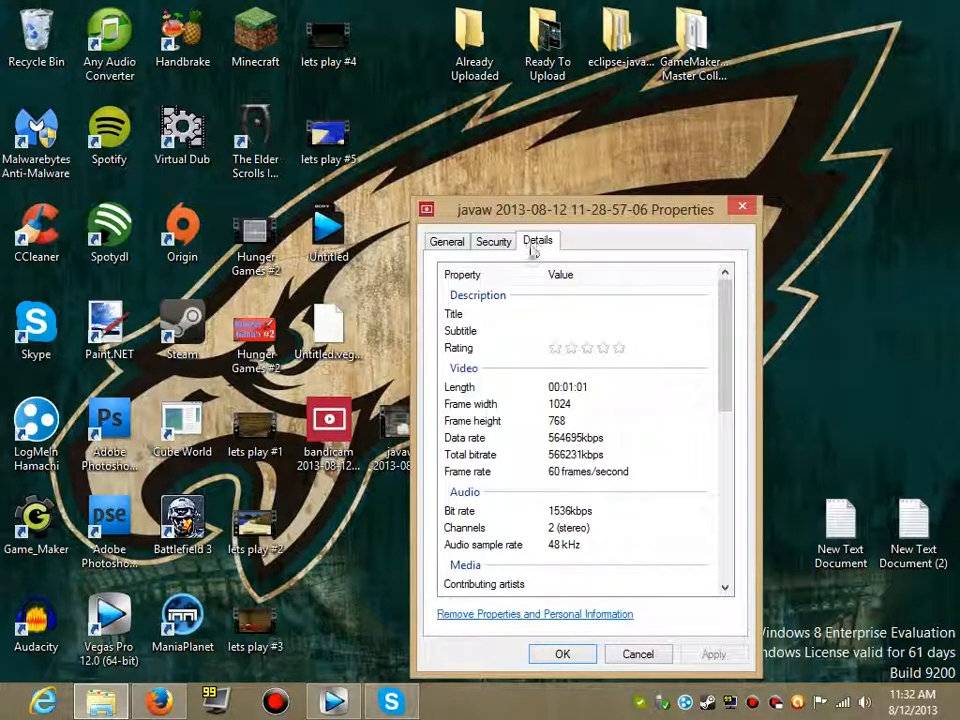
click(447, 241)
click(537, 241)
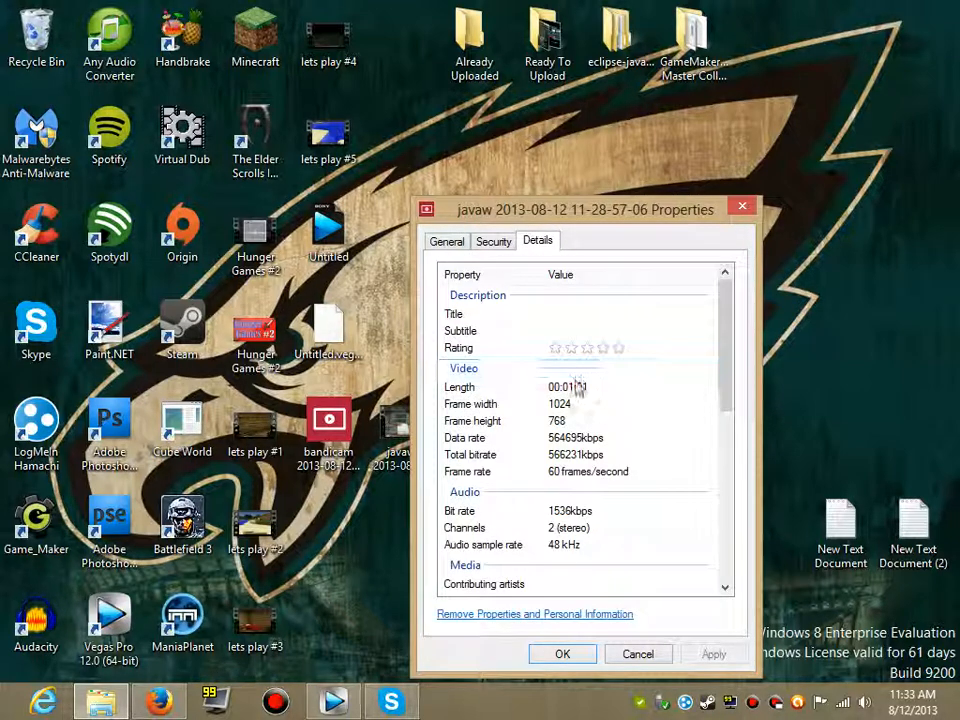
click(455, 250)
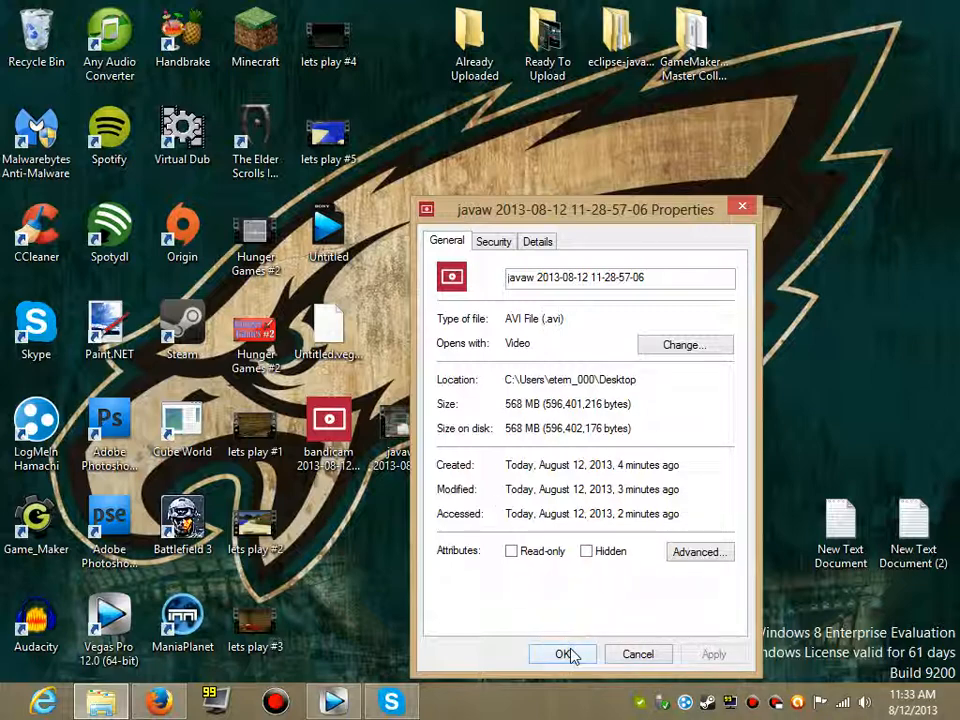
drag(505, 428, 540, 428)
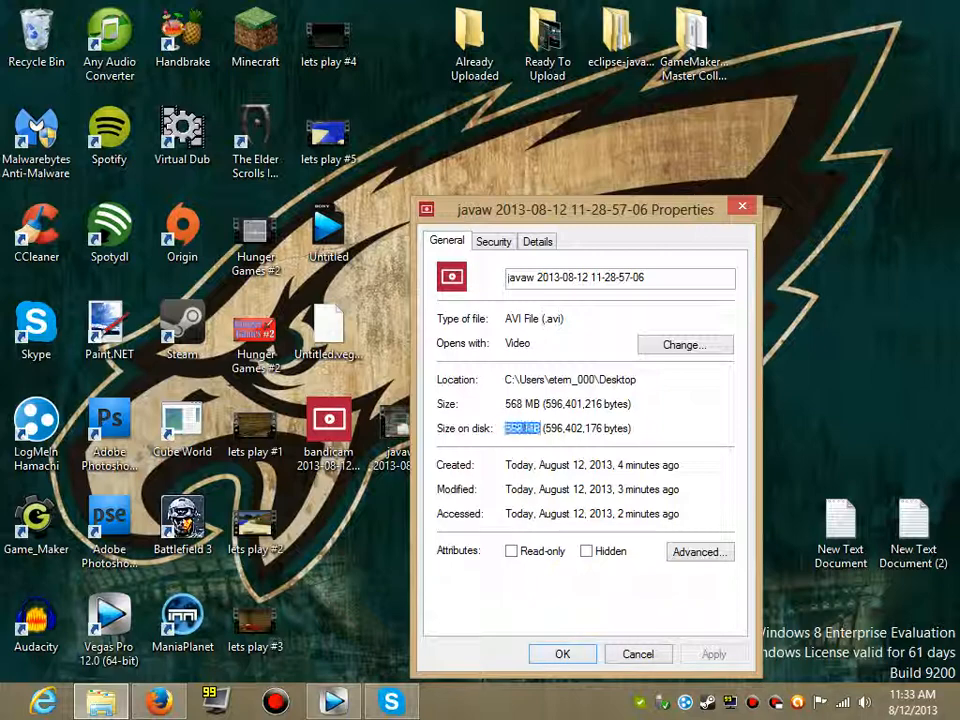
click(555, 653)
drag(403, 452, 246, 435)
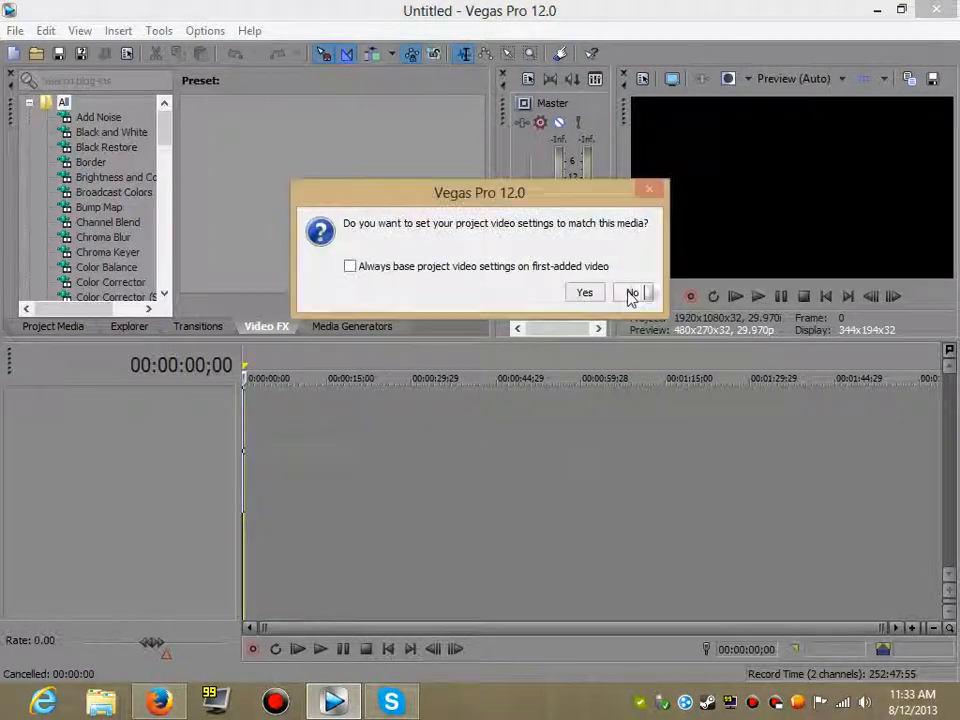
click(637, 293)
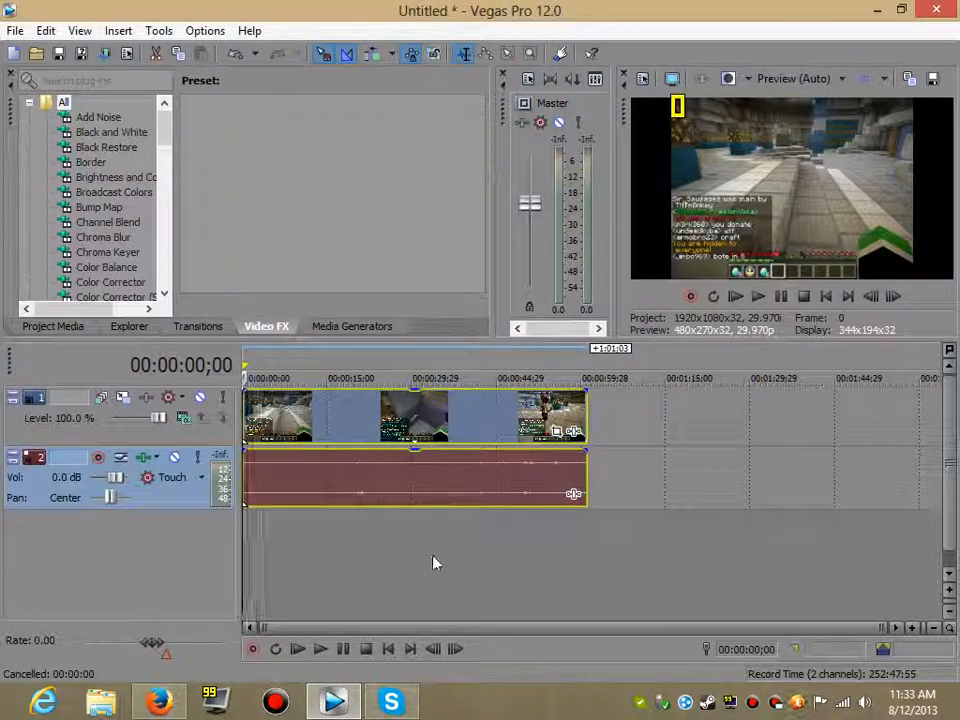
click(382, 545)
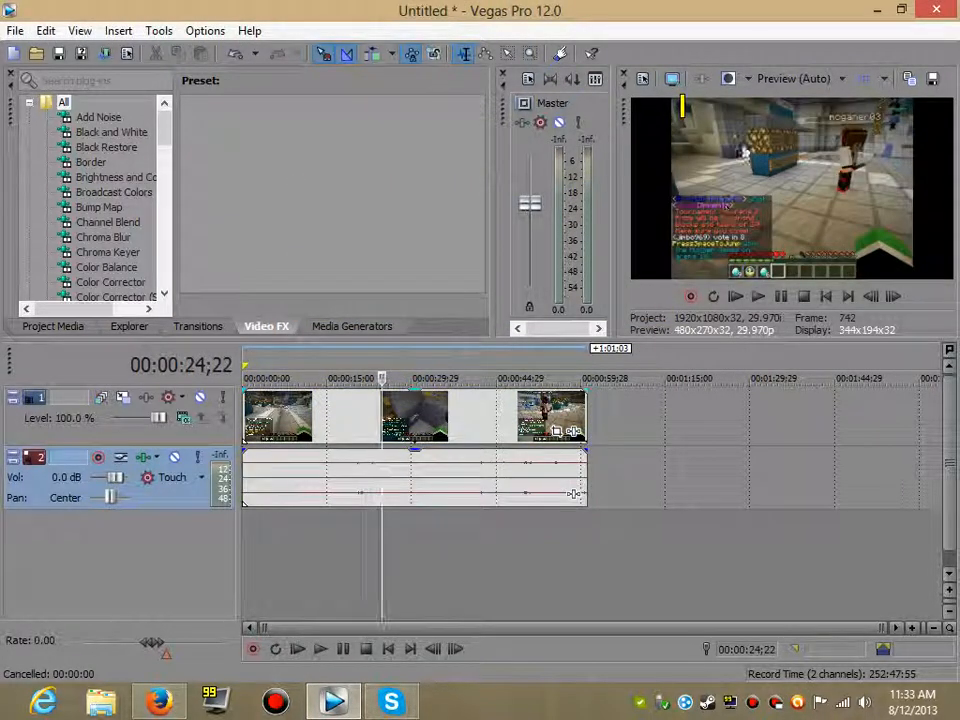
click(249, 432)
right_click(330, 420)
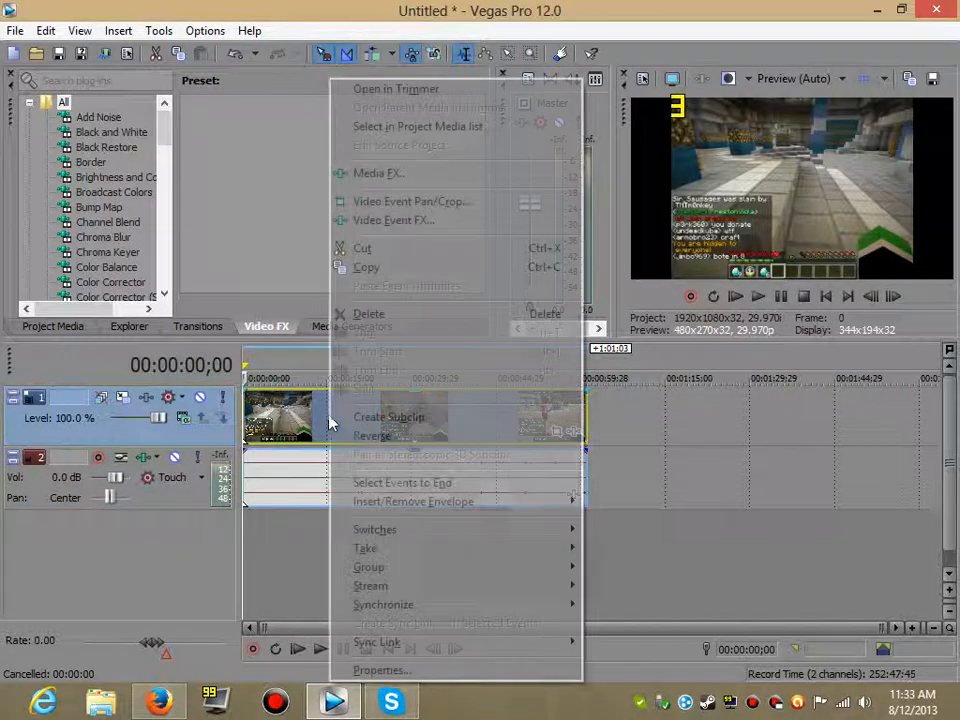
click(269, 542)
key(space)
key(space)
- Turn off Maintain Aspect Ratio for the video event on track 1
right_click(284, 425)
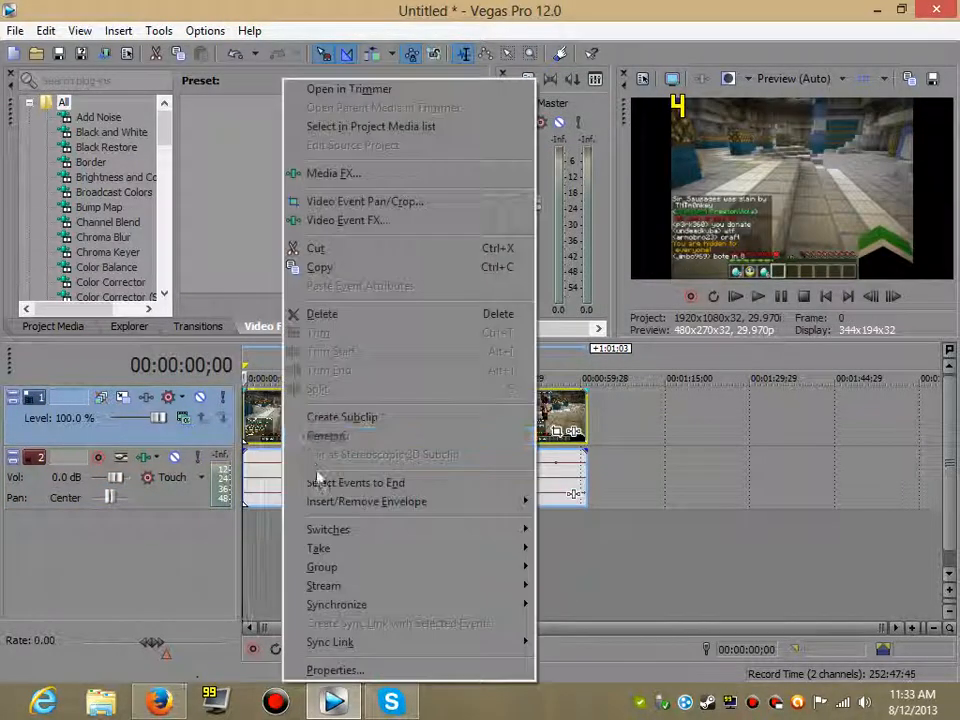
mouse_move(420, 529)
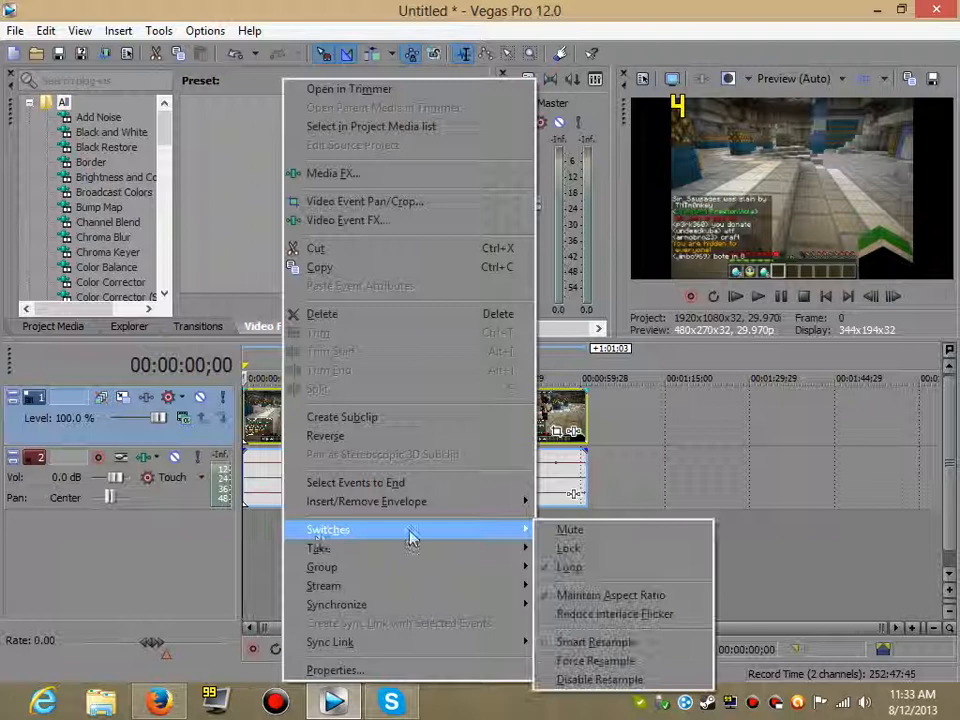
click(565, 598)
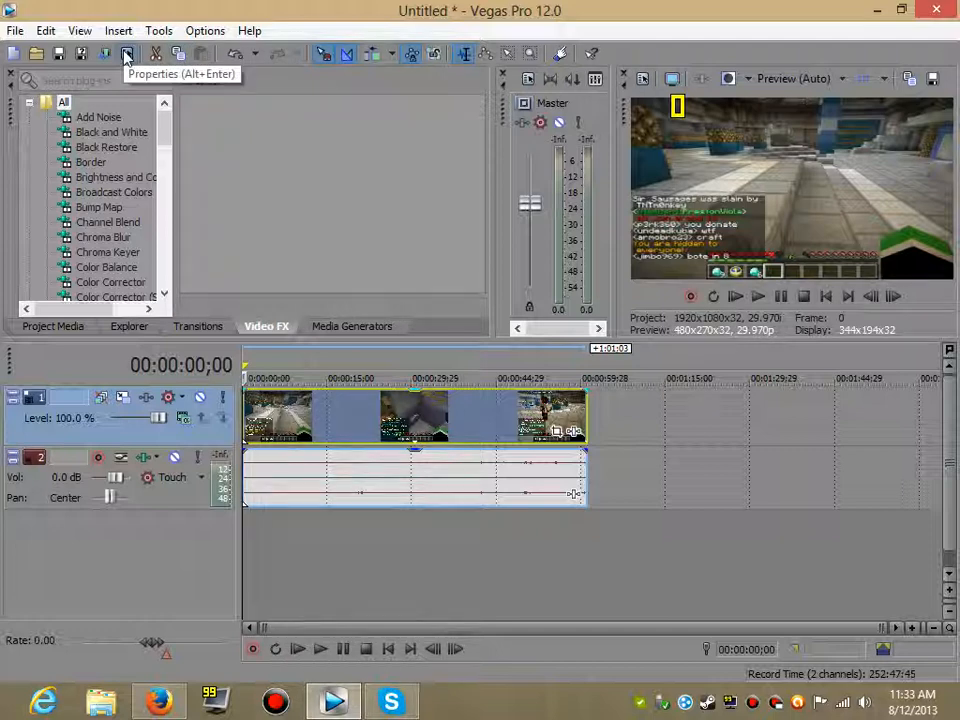
- Set the video event on track 1 to Disable Resample
right_click(318, 415)
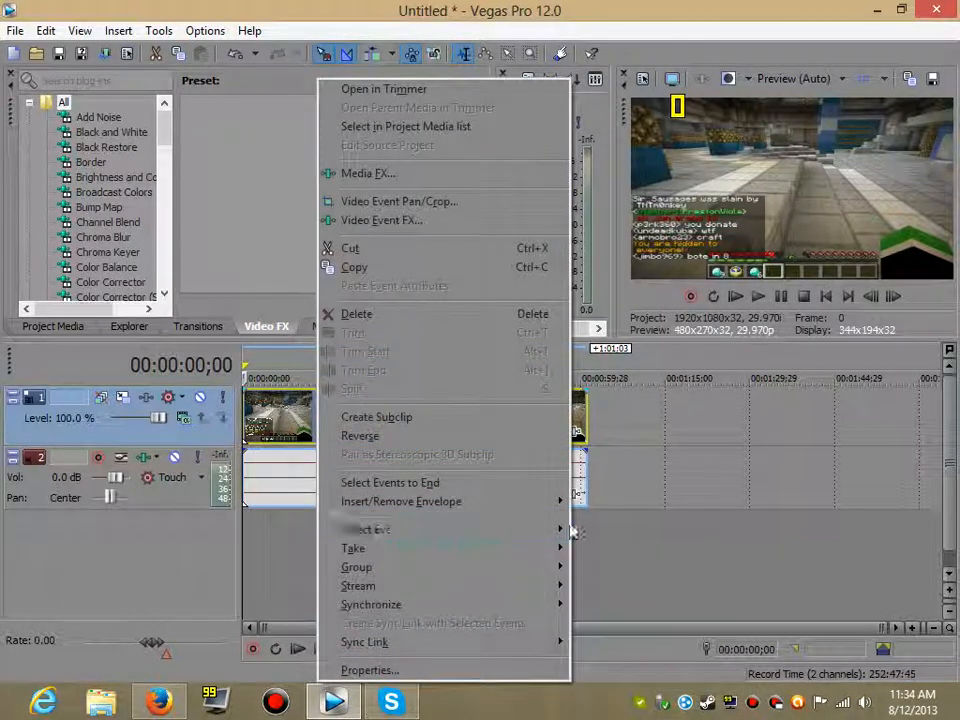
mouse_move(456, 538)
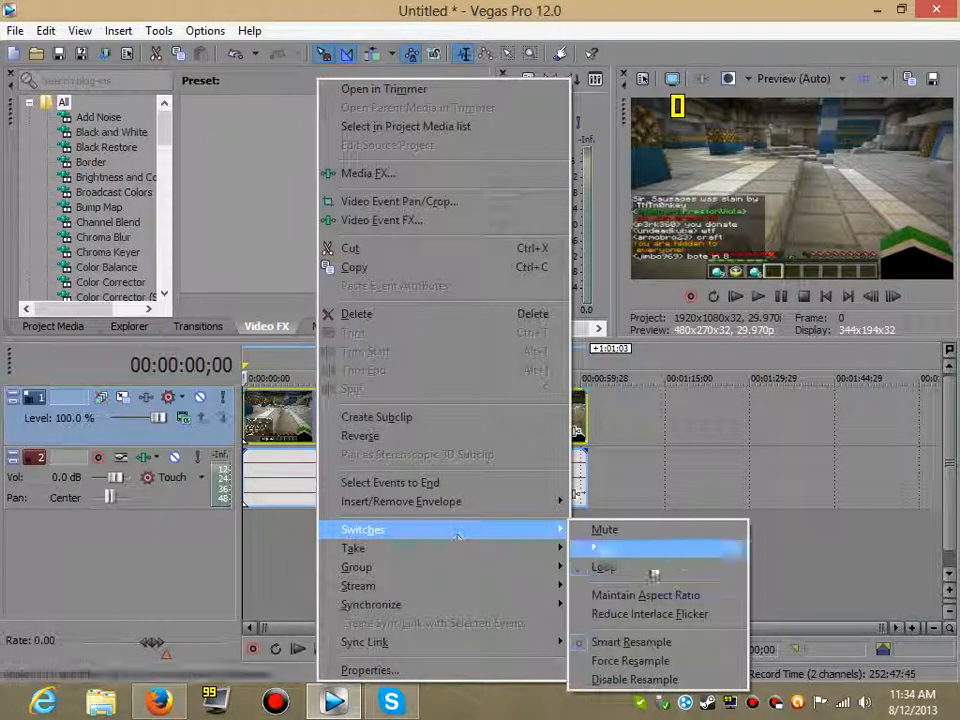
click(633, 680)
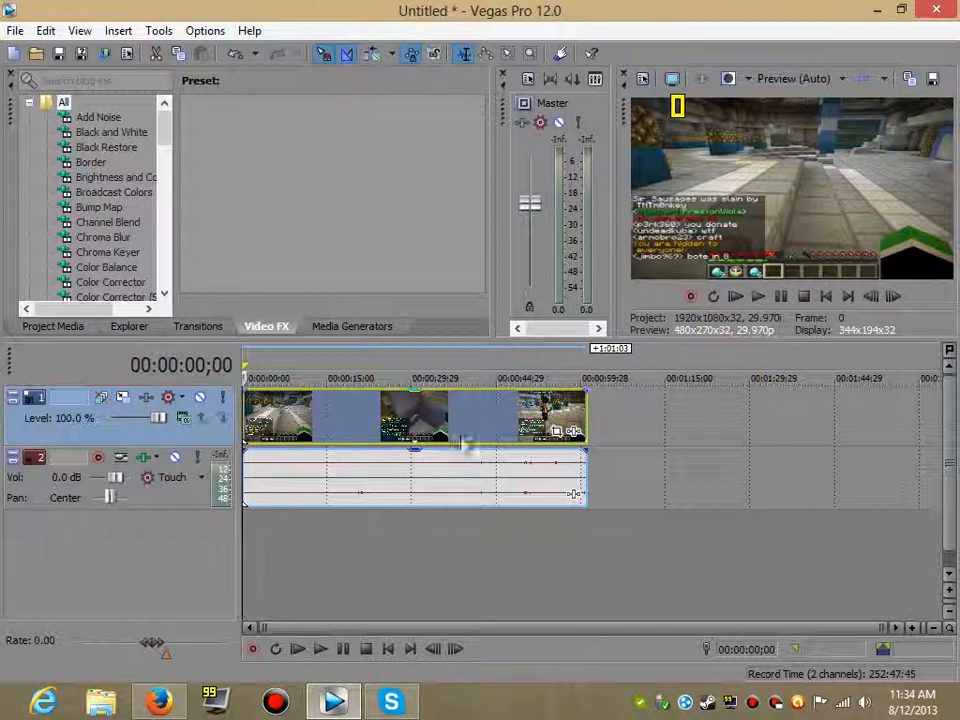
- Start a Render As of the project and open the YouTube template's custom settings
click(16, 31)
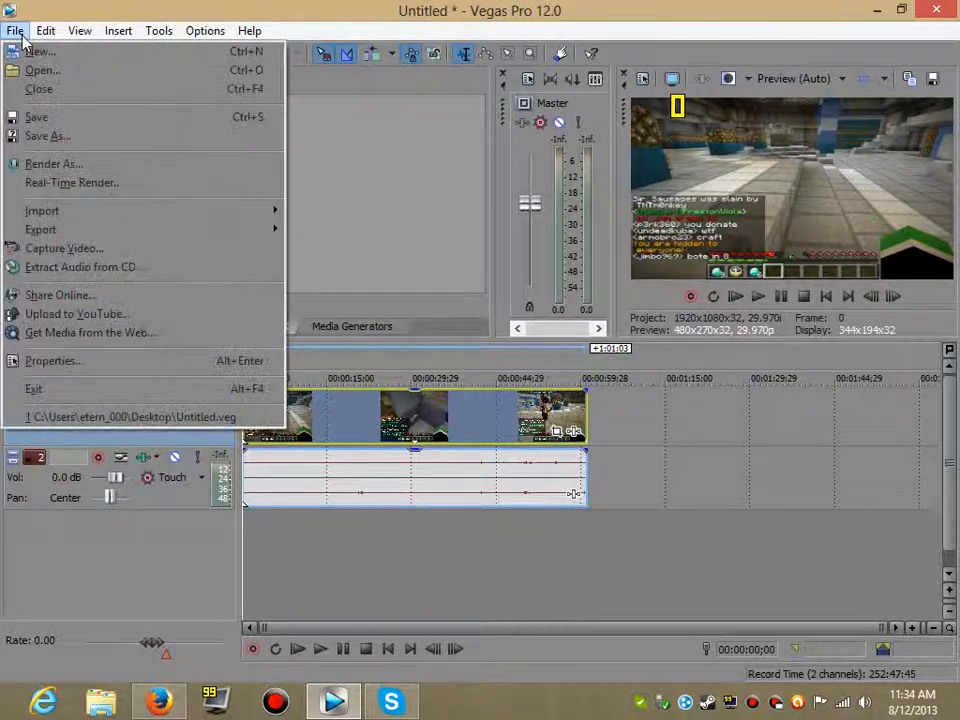
click(30, 163)
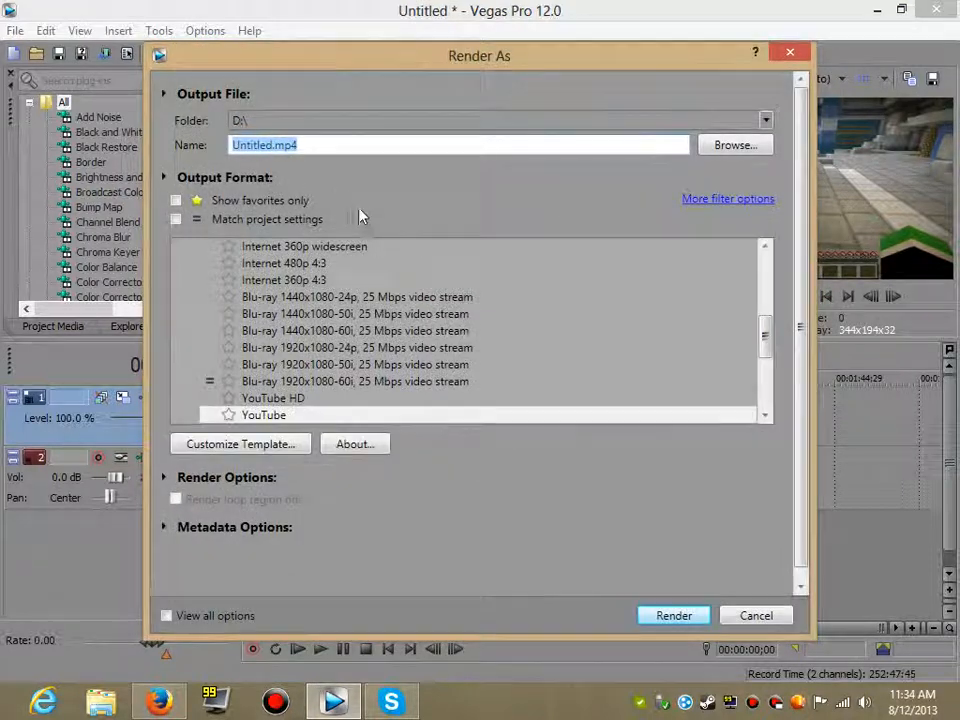
click(250, 416)
click(236, 446)
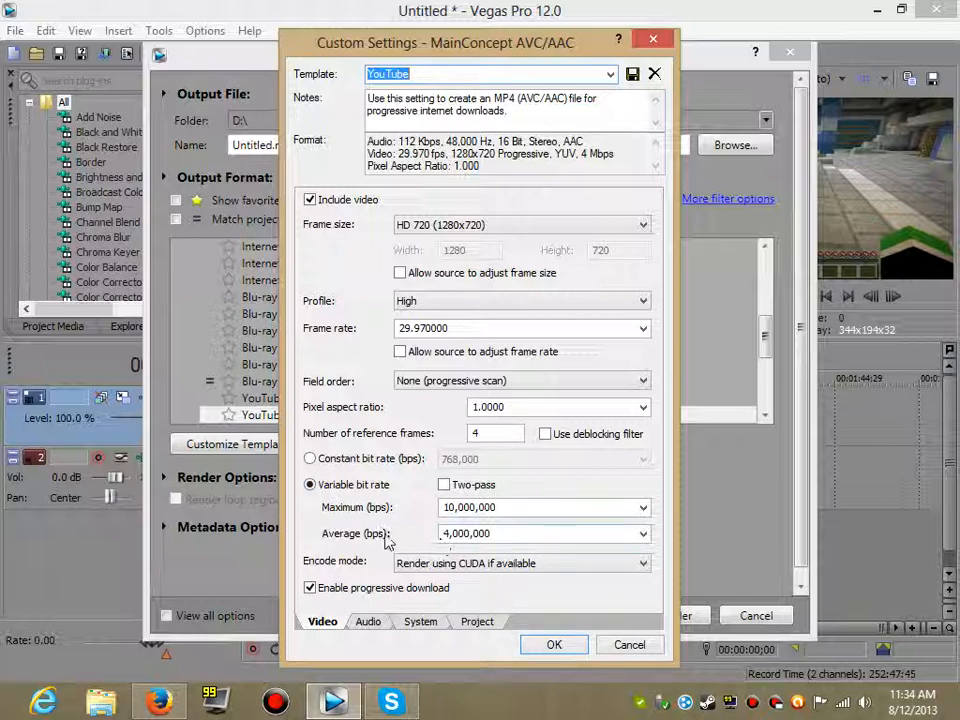
- Accept the template with variable bit rate and Render using CUDA if available, and render the project to Untitled.mp4
click(310, 485)
double_click(457, 507)
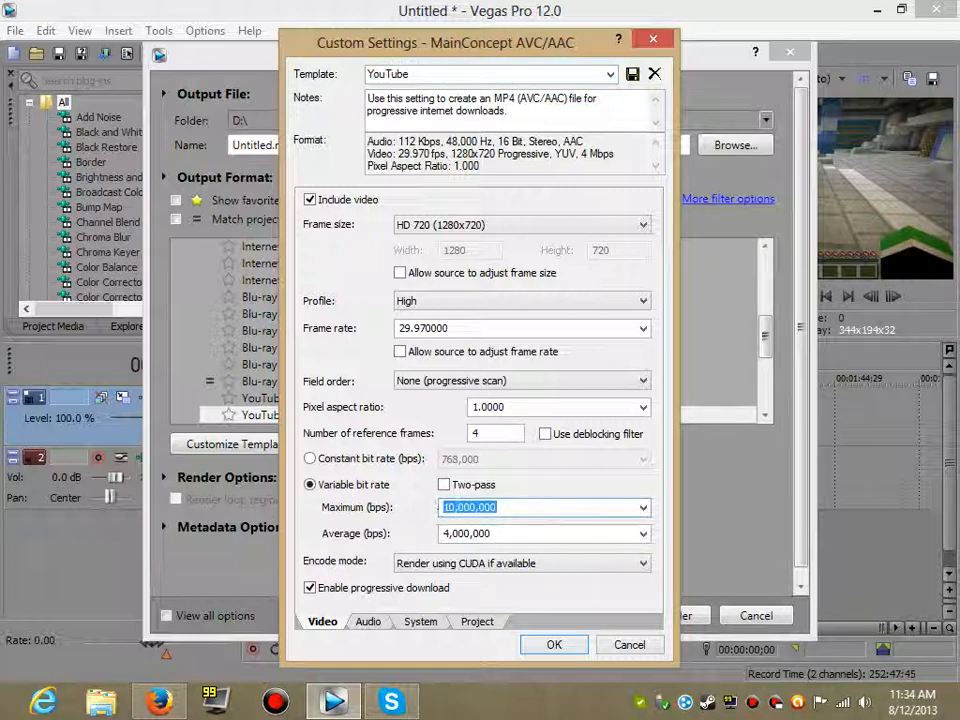
click(430, 567)
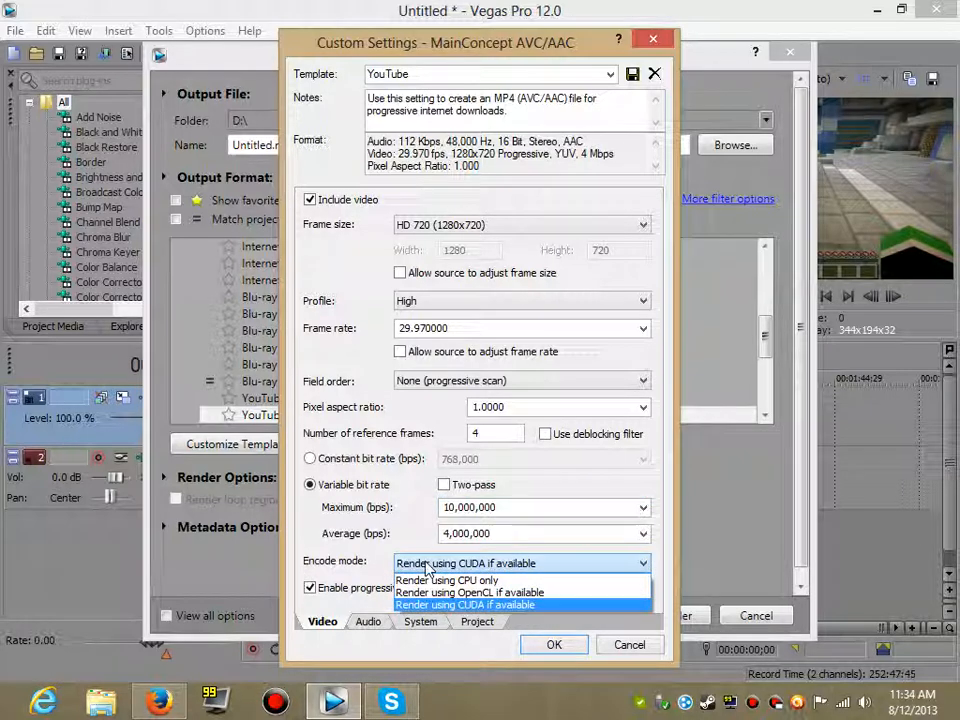
click(428, 566)
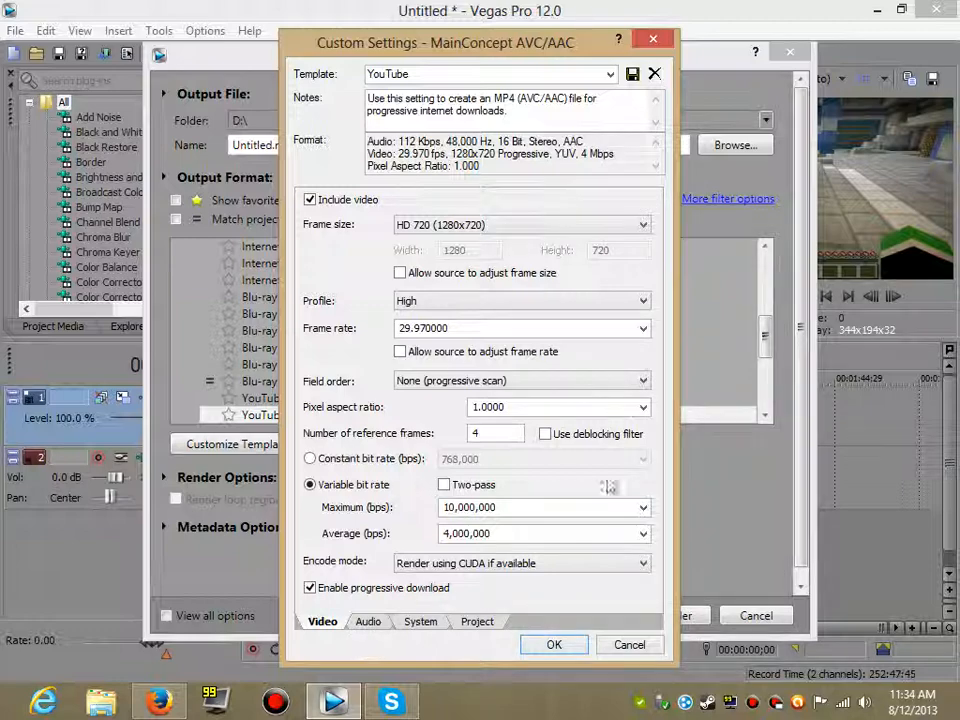
click(556, 646)
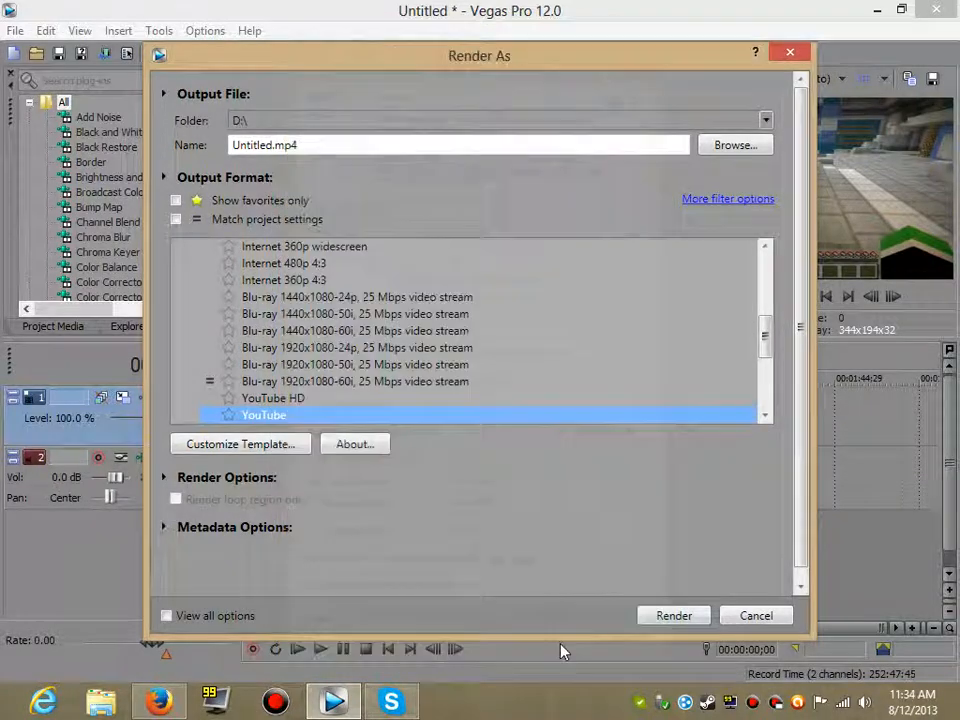
click(670, 616)
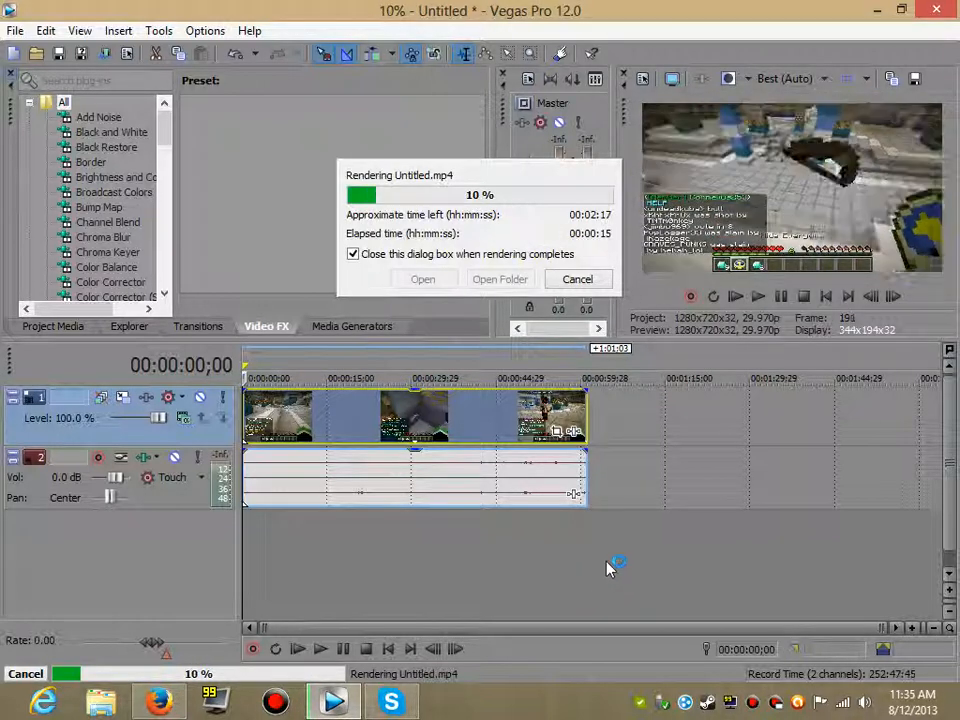
click(771, 703)
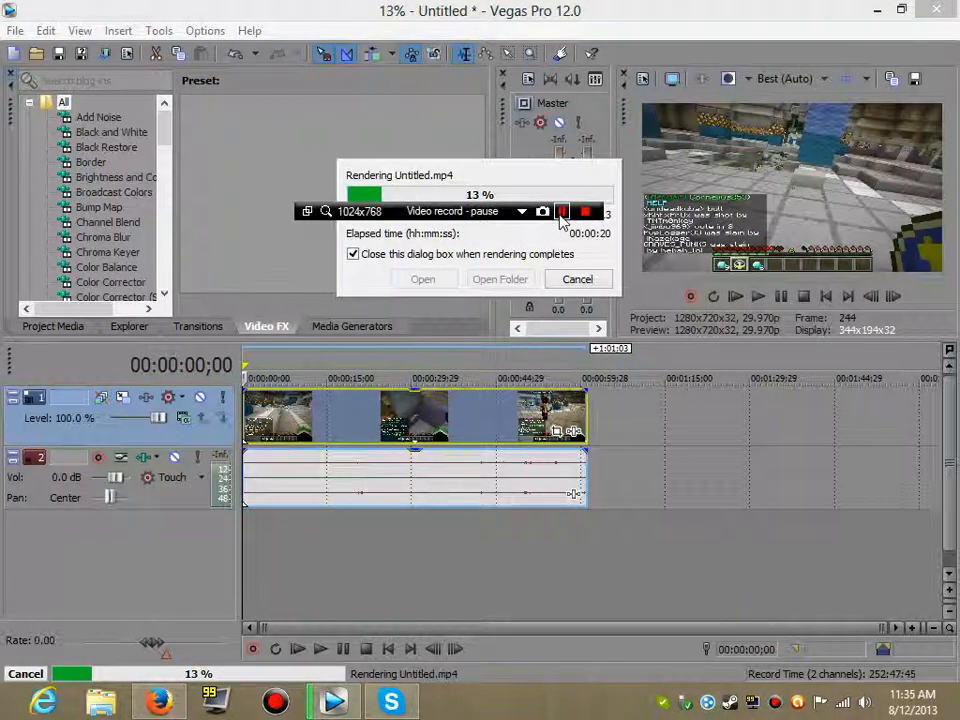
click(561, 211)
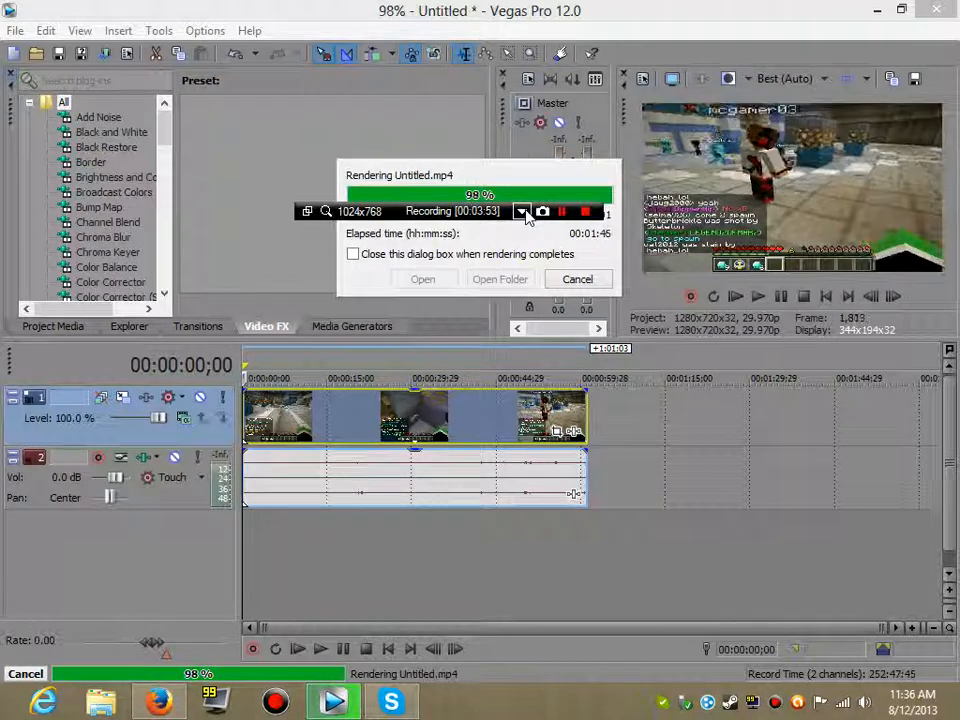
click(522, 212)
click(557, 232)
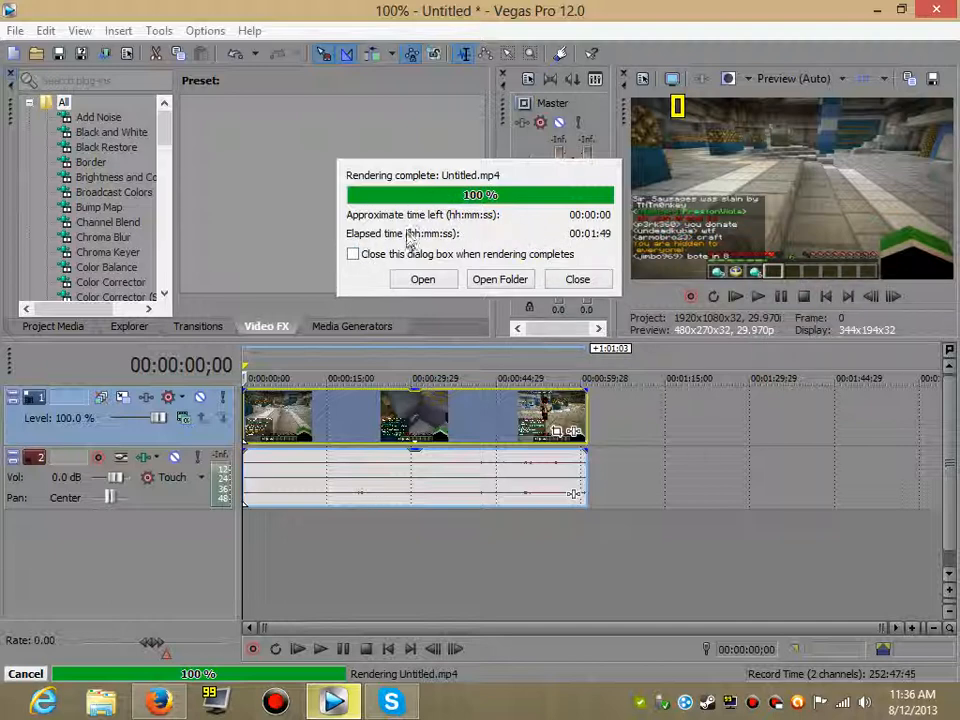
- Enable closing the render dialog when rendering completes, and close the finished render's dialog
click(354, 255)
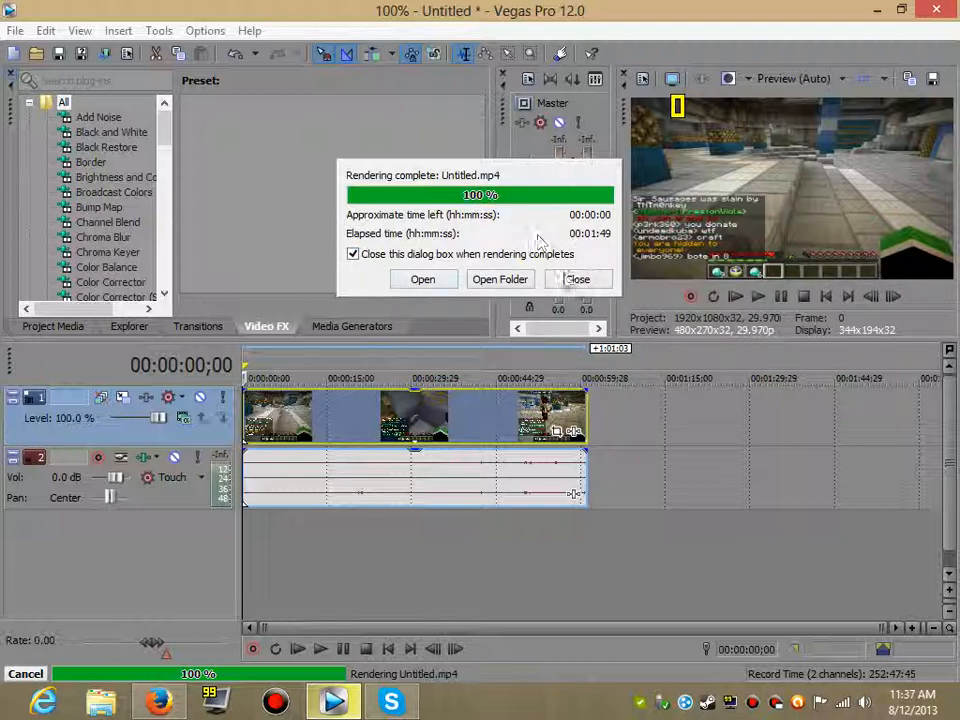
click(568, 281)
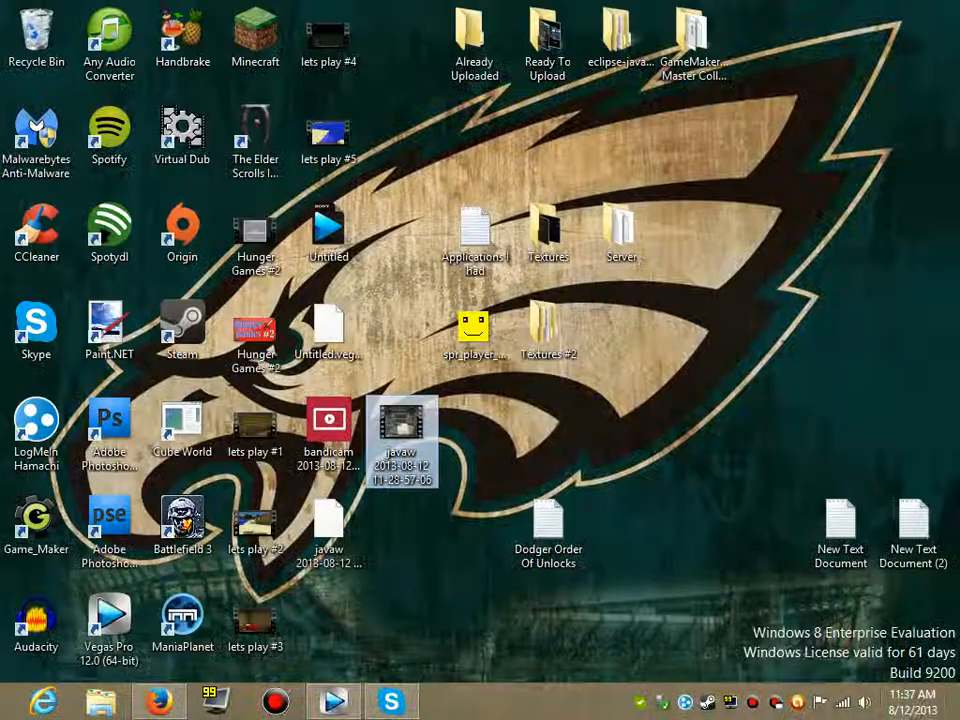
- Browse to Local Disk (D:) in File Explorer and select the rendered Untitled MP4 file
click(587, 465)
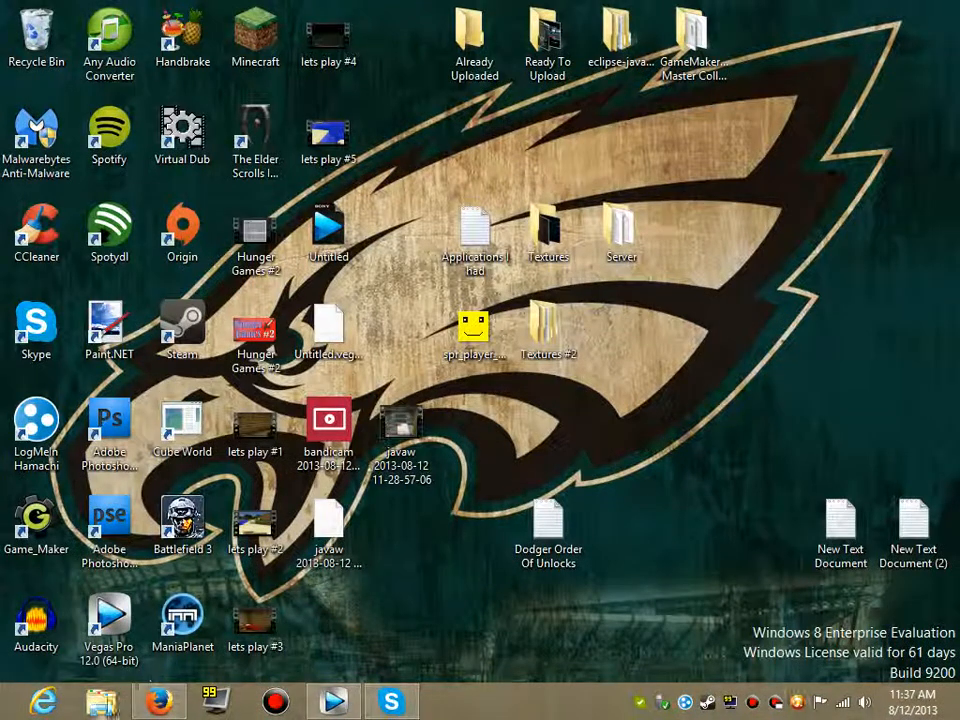
click(101, 702)
click(242, 547)
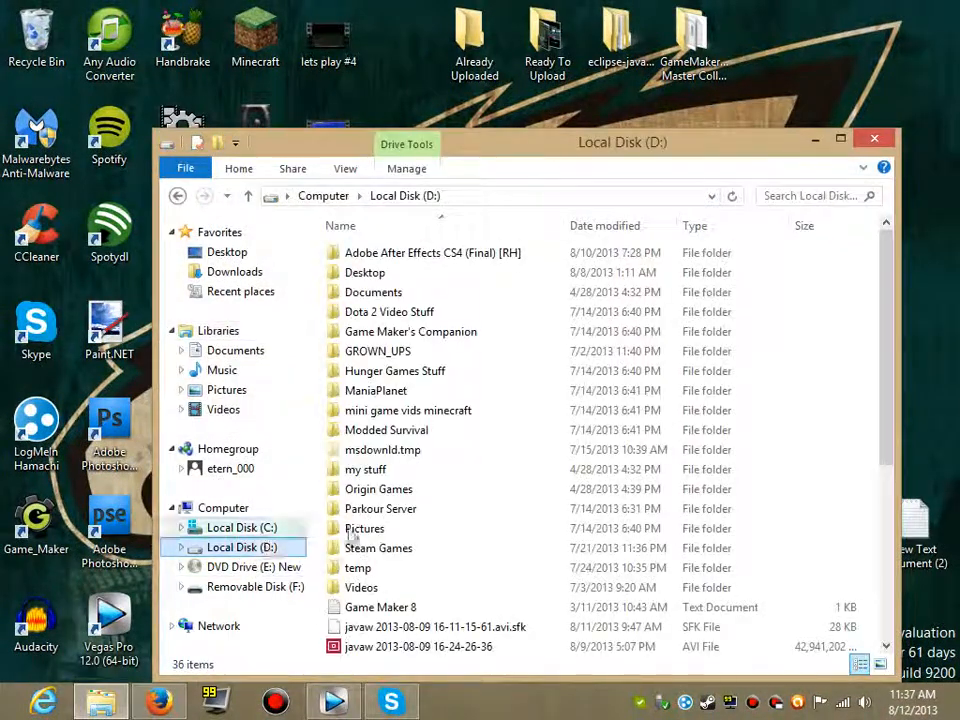
scroll(352, 537, down, 5)
click(378, 648)
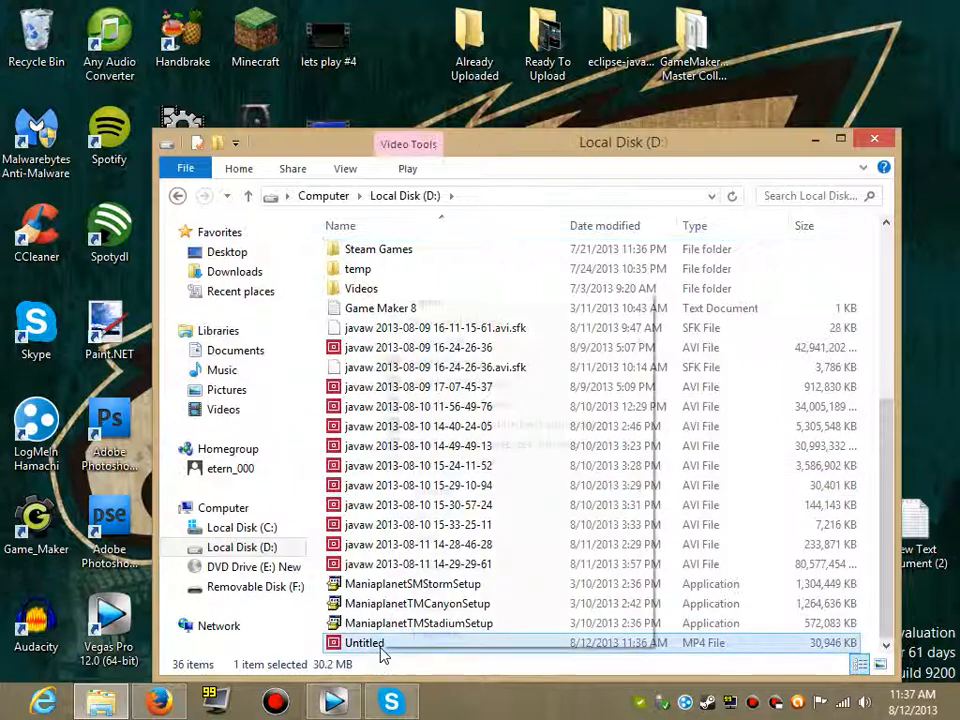
- Move the rendered Untitled MP4 from Local Disk (D:) to the desktop and close the folder window
right_click(383, 648)
click(407, 519)
click(874, 138)
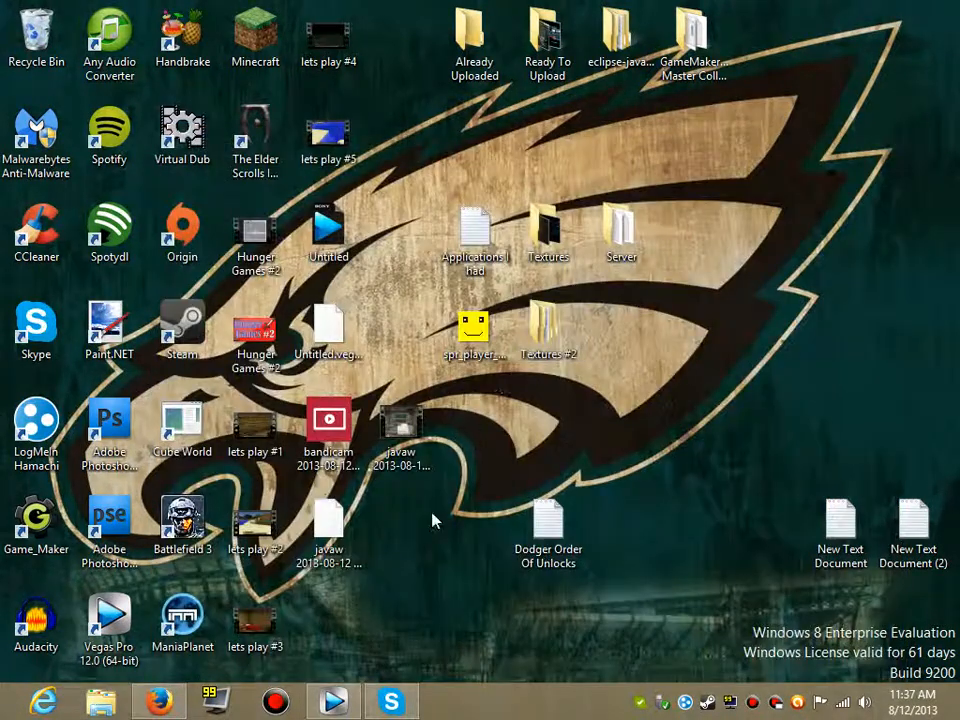
right_click(432, 519)
click(470, 311)
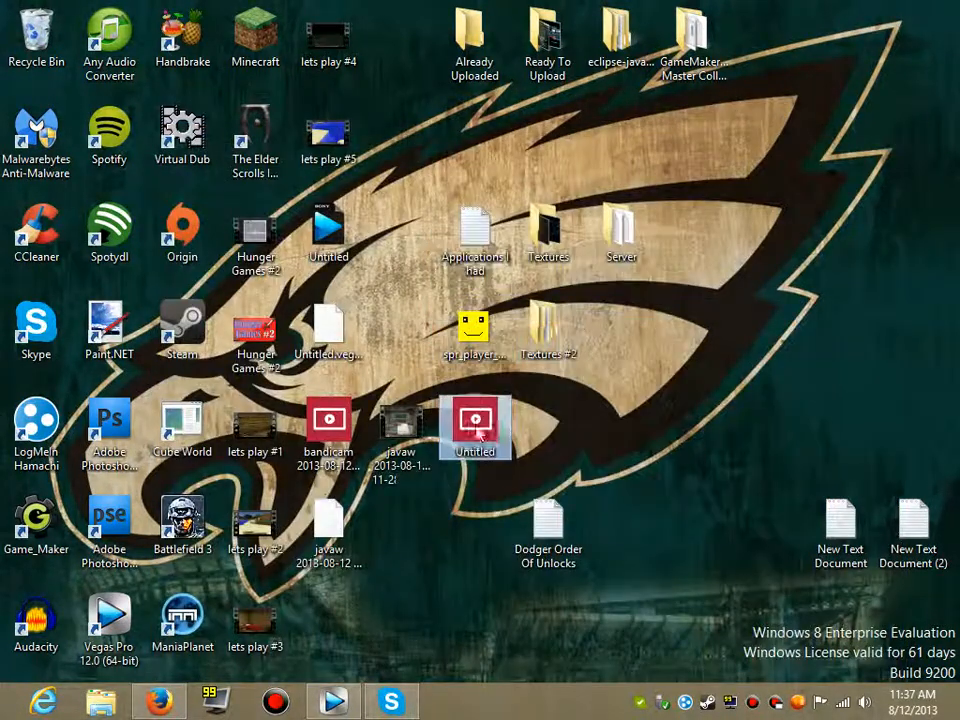
- Open the properties of the original javaw AVI and the Untitled MP4 side by side and compare their file sizes
right_click(372, 428)
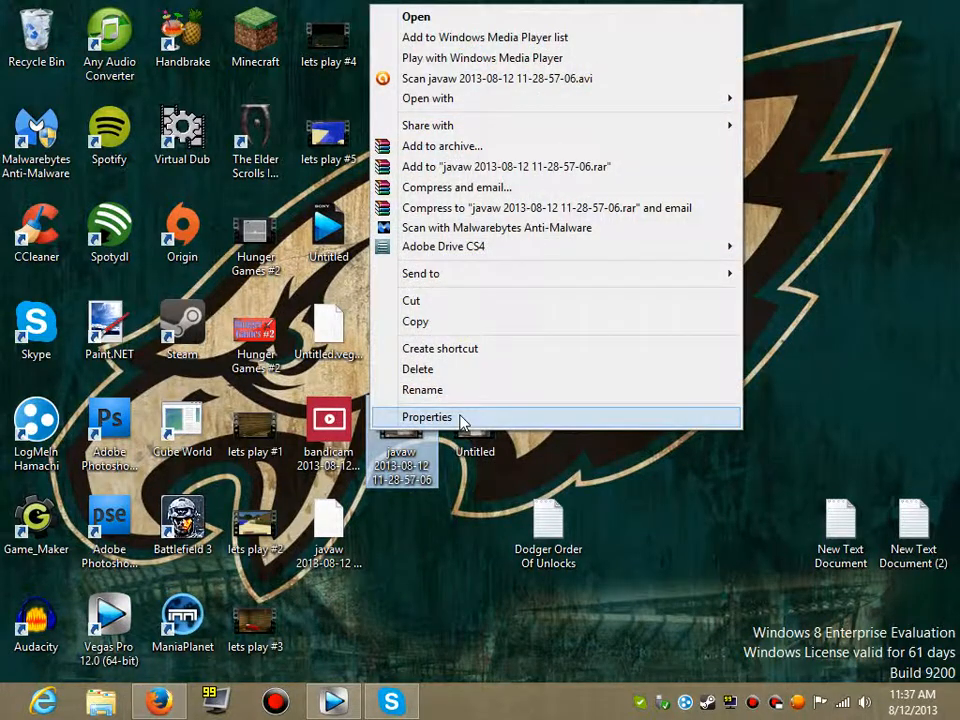
click(427, 417)
drag(584, 214, 335, 93)
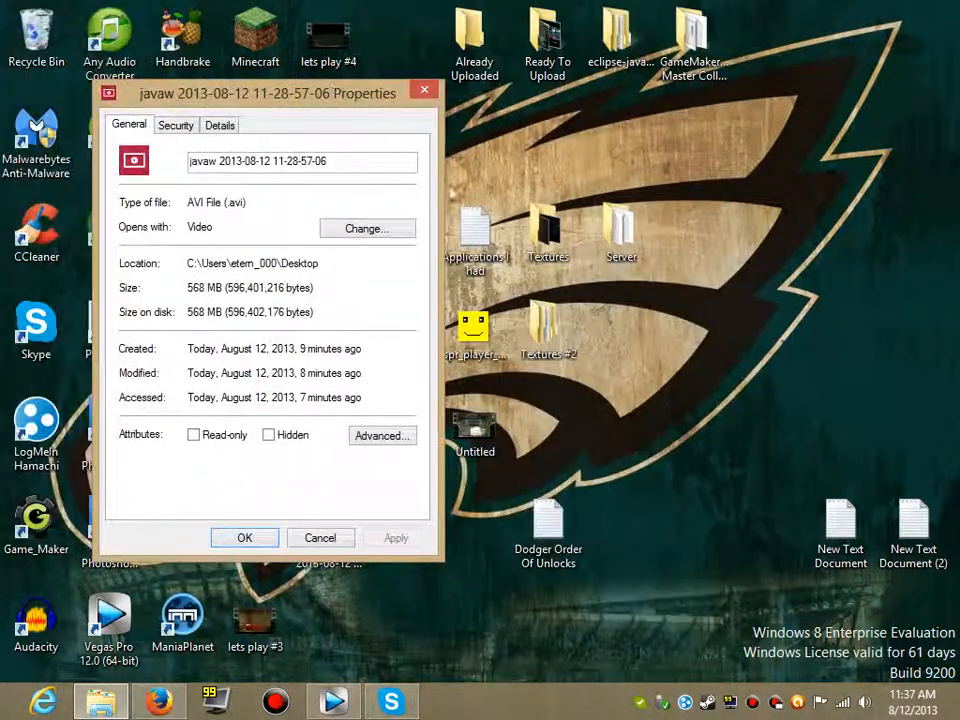
right_click(465, 428)
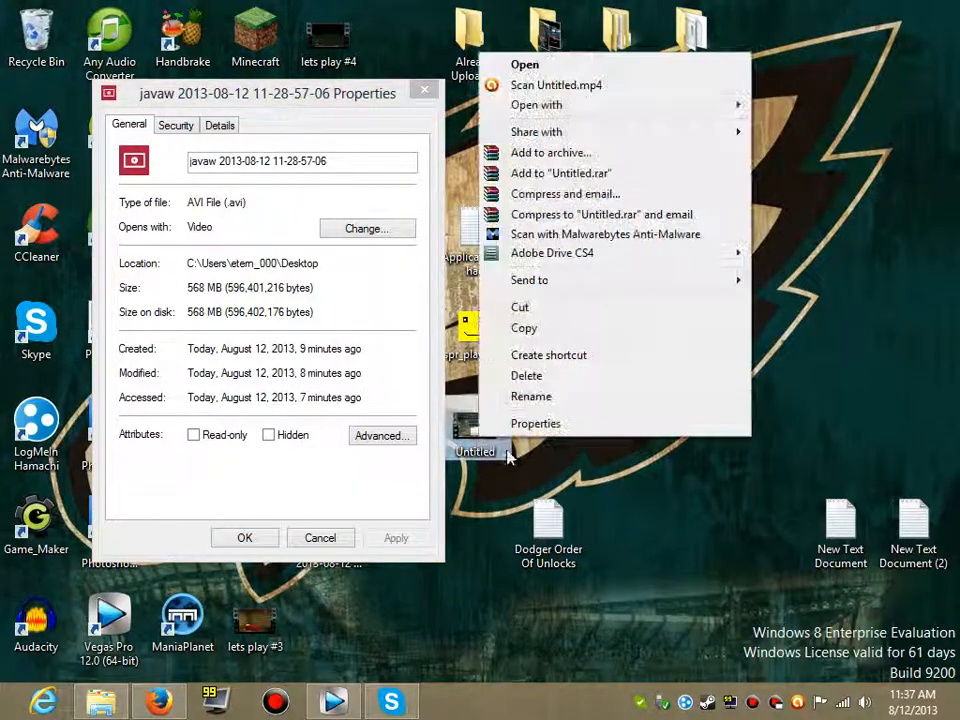
click(536, 422)
drag(564, 202, 557, 96)
drag(561, 289, 600, 289)
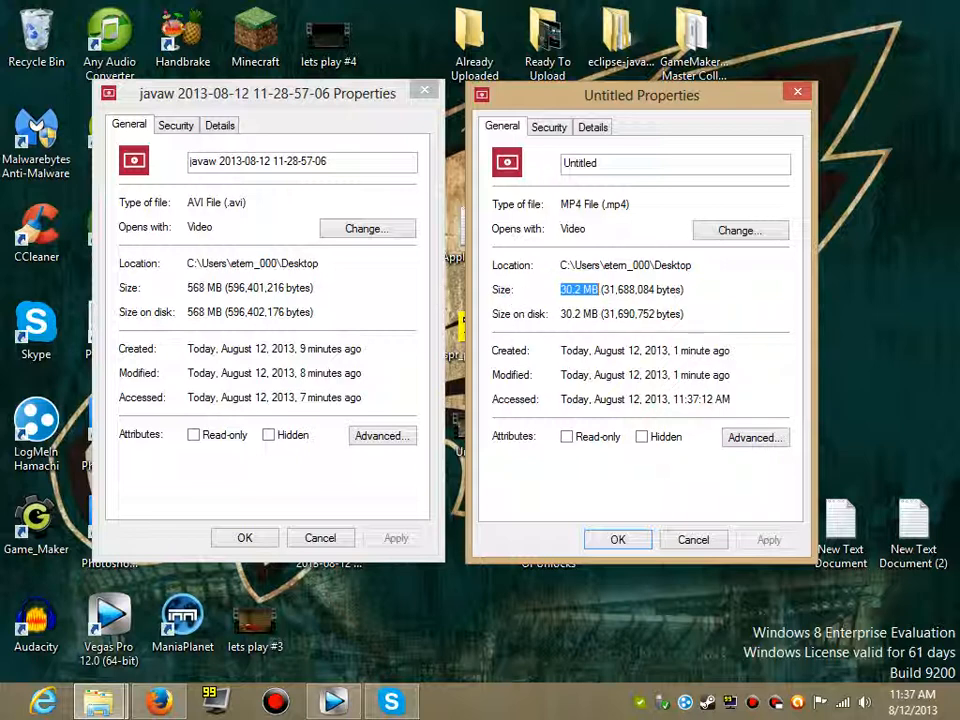
click(600, 290)
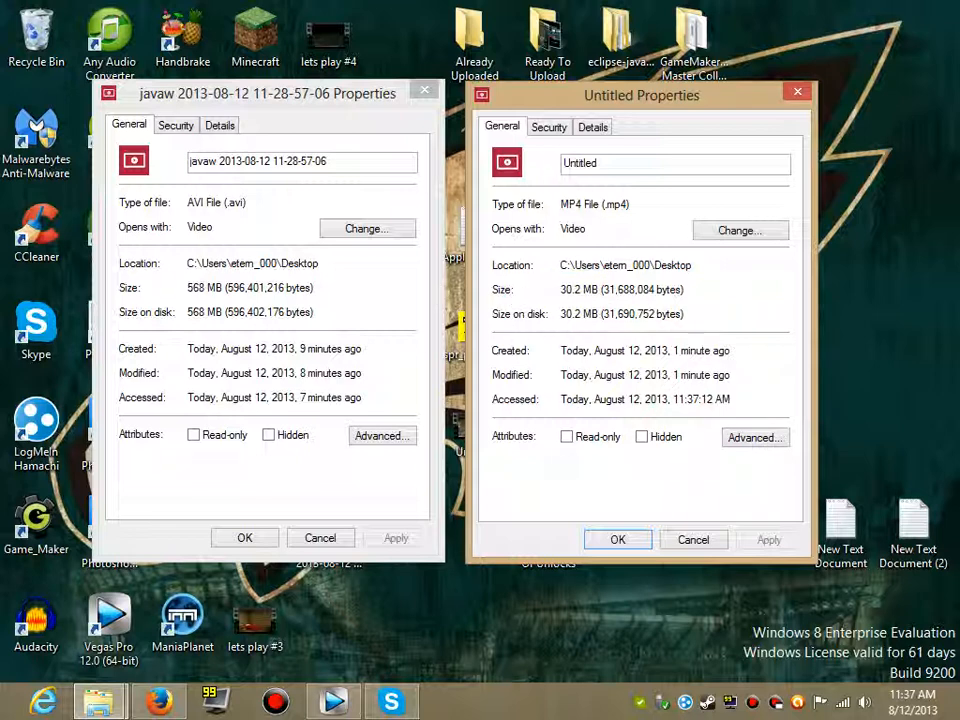
- Compare the detailed video properties of both files, examining the original AVI's data rate and file size
click(593, 128)
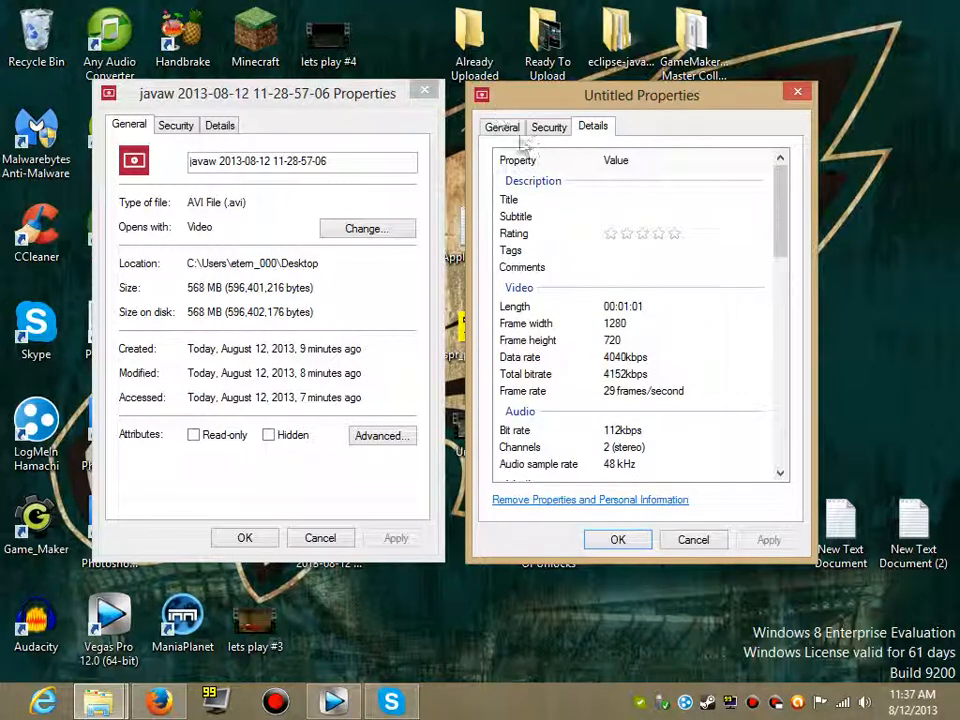
click(218, 125)
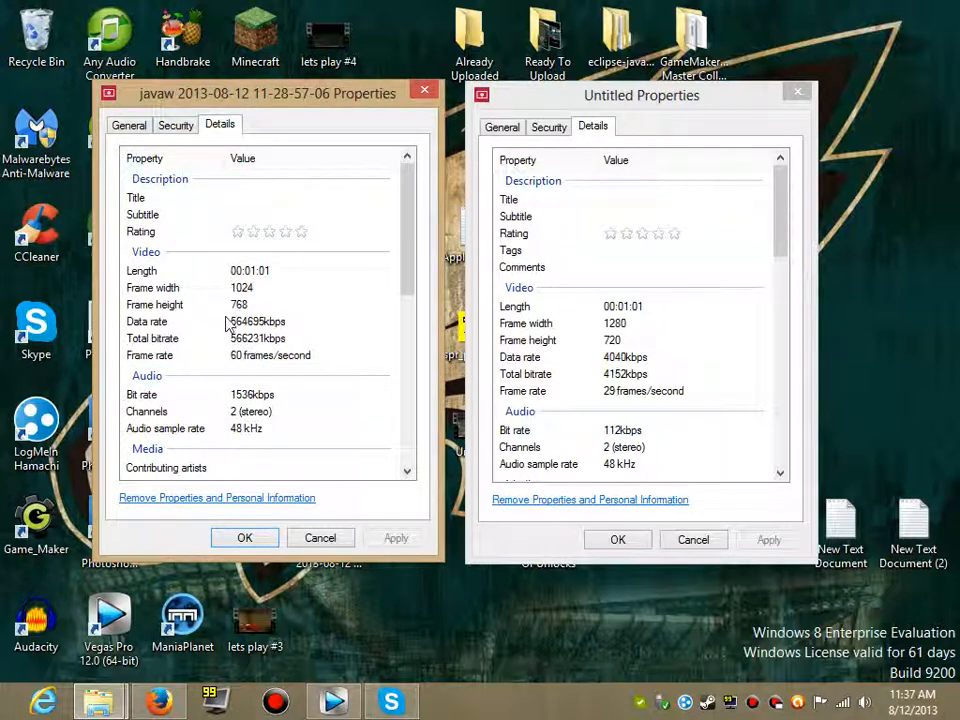
click(258, 321)
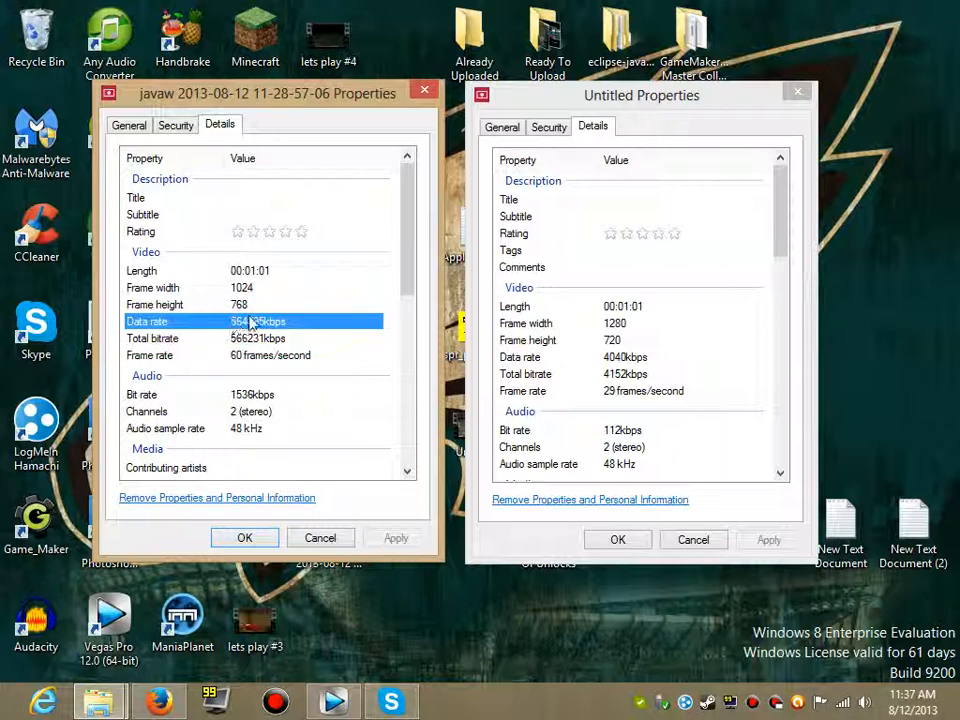
click(278, 305)
click(264, 321)
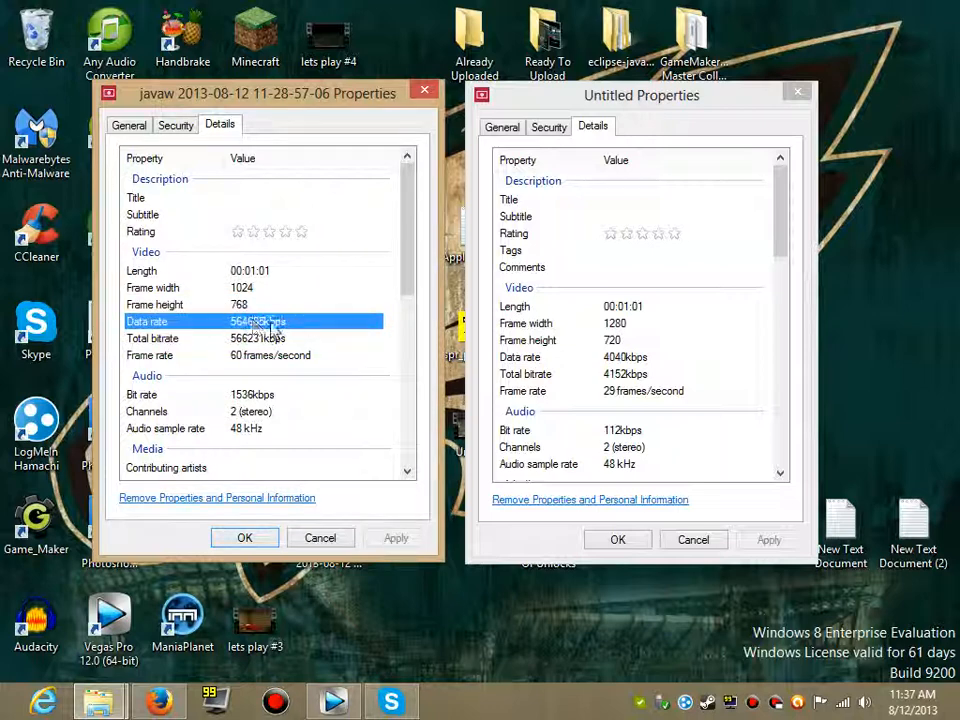
click(142, 128)
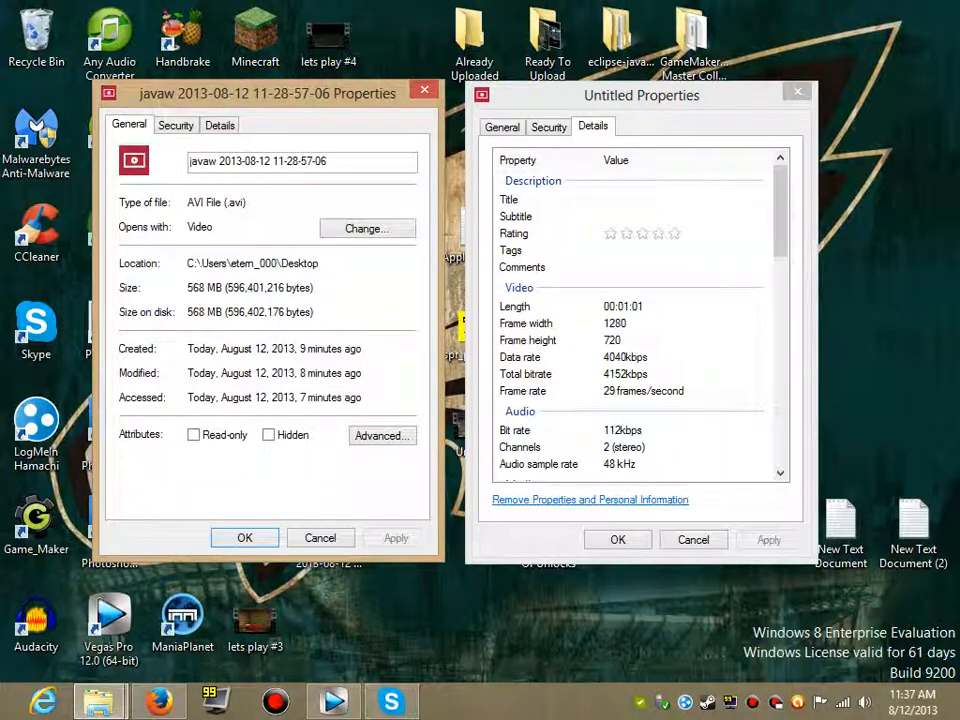
click(221, 125)
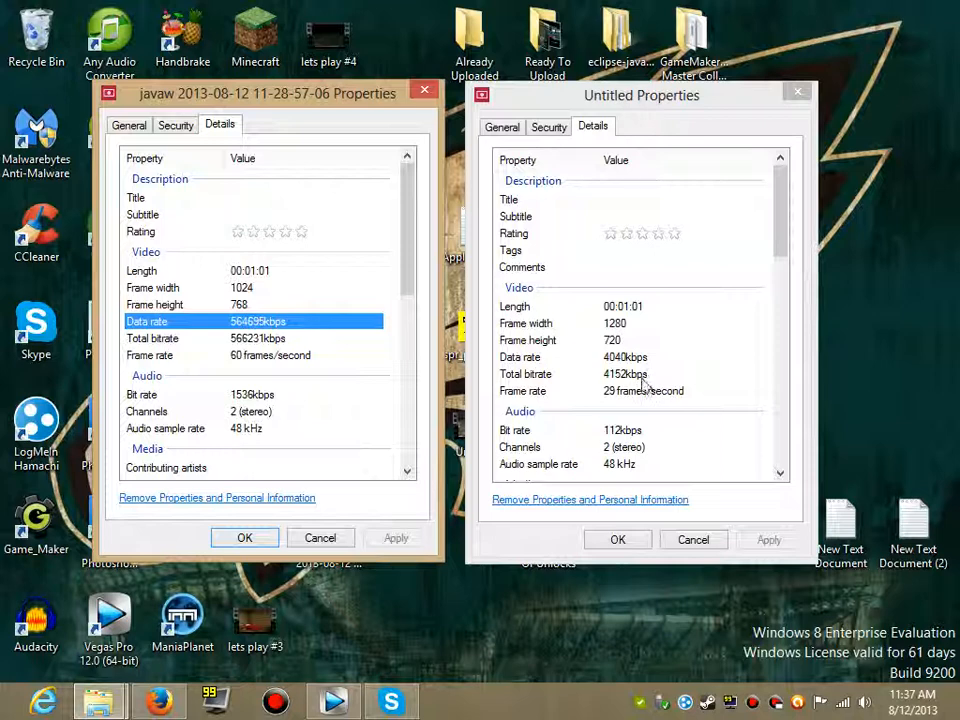
- Examine the rendered MP4's data rate, total bitrate, audio bit rate and file size, and close both properties dialogs
click(614, 358)
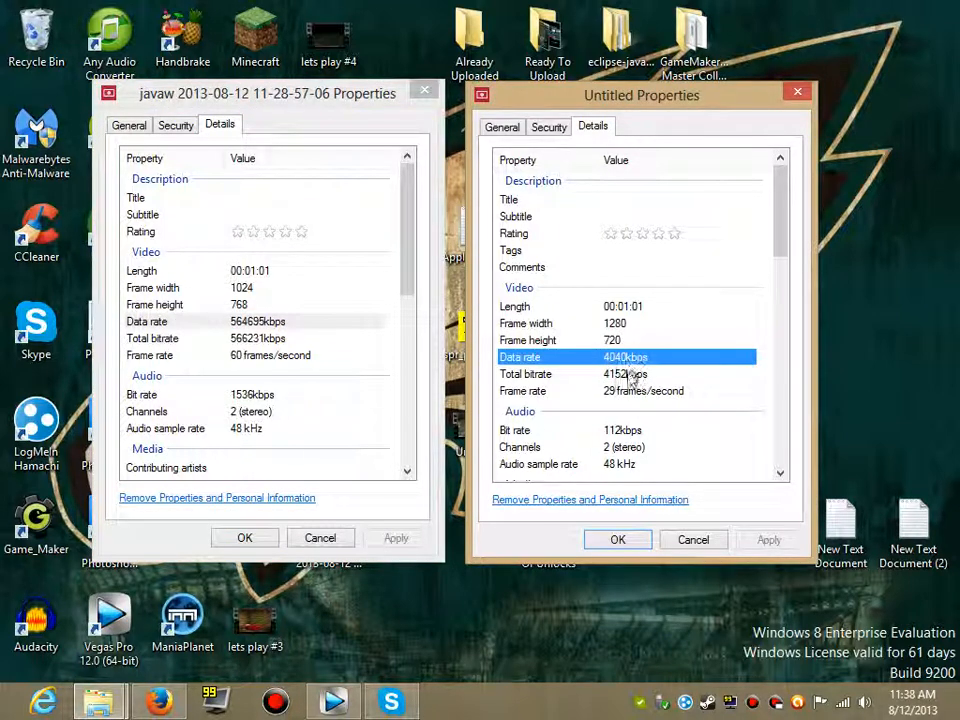
click(618, 375)
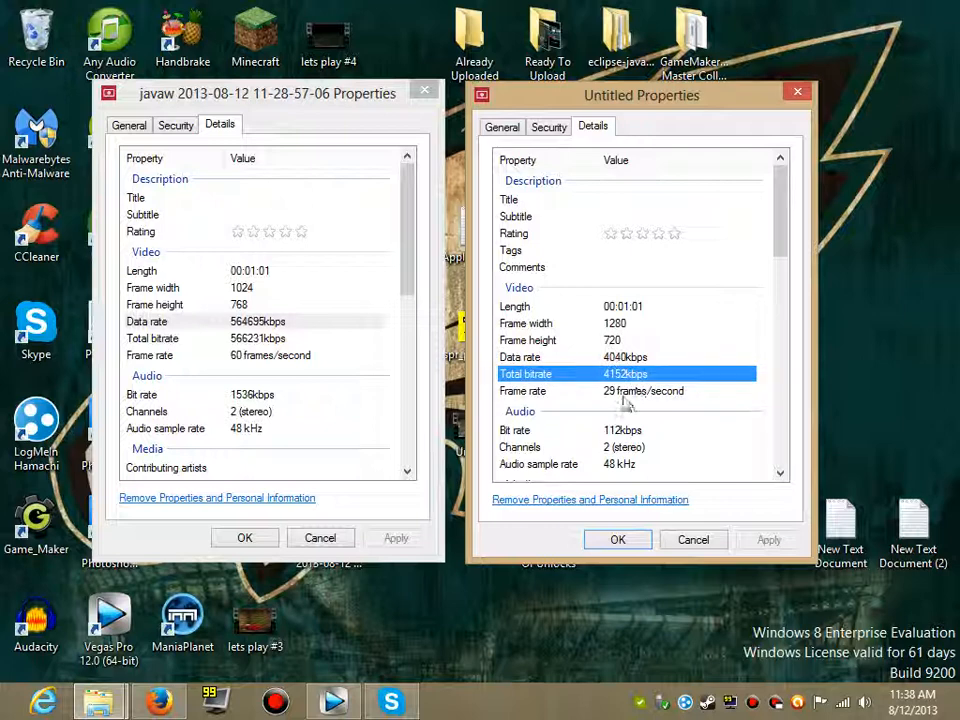
click(630, 431)
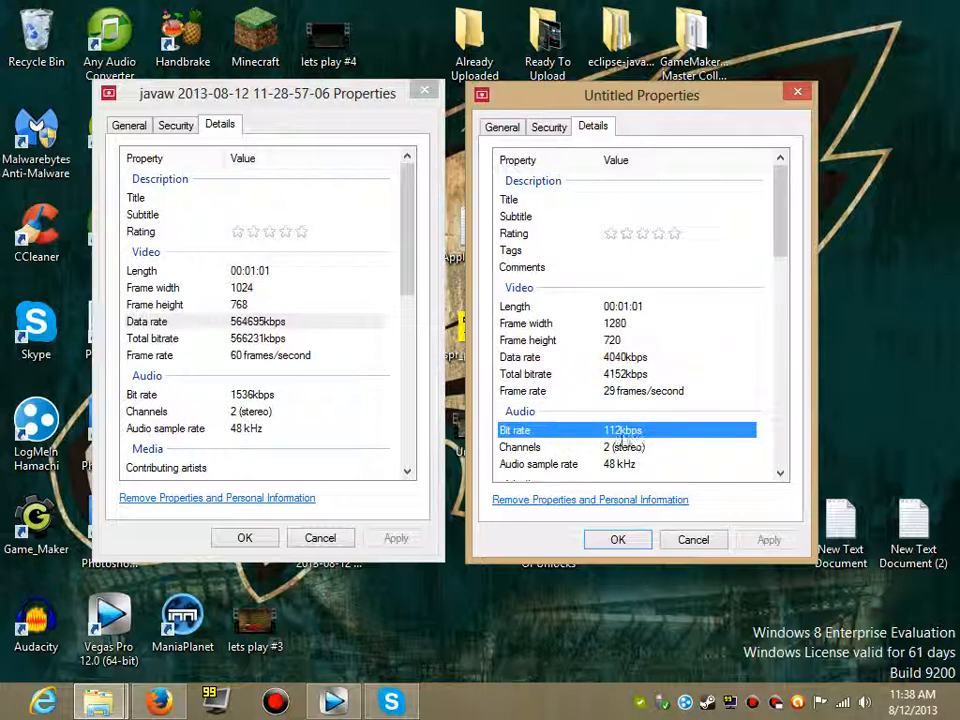
click(502, 130)
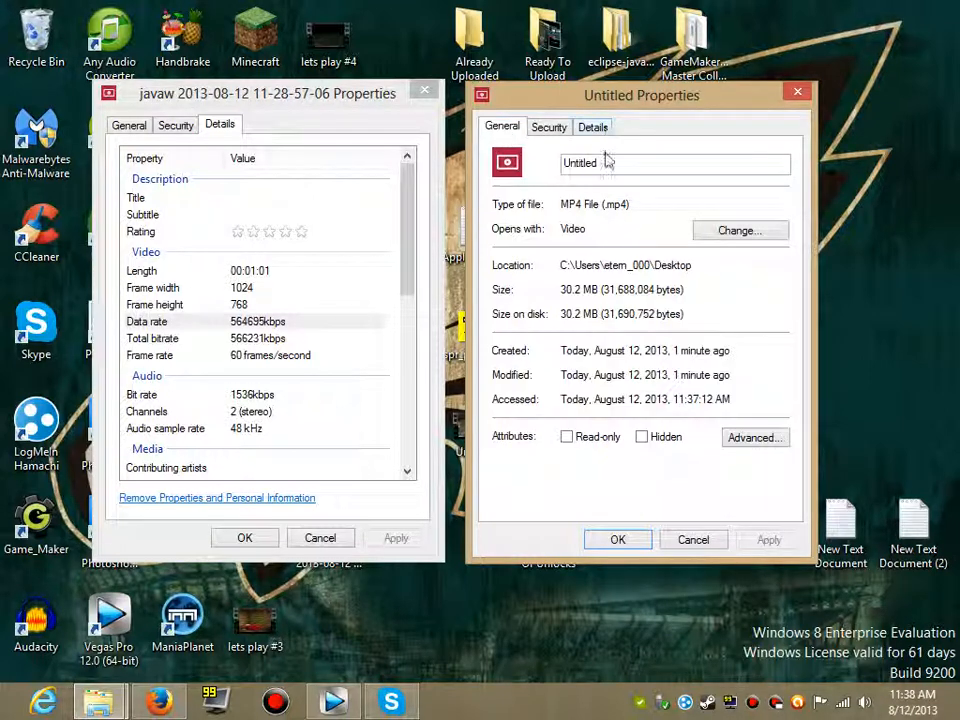
mouse_move(565, 290)
mouse_down()
mouse_move(600, 290)
mouse_move(558, 290)
mouse_up()
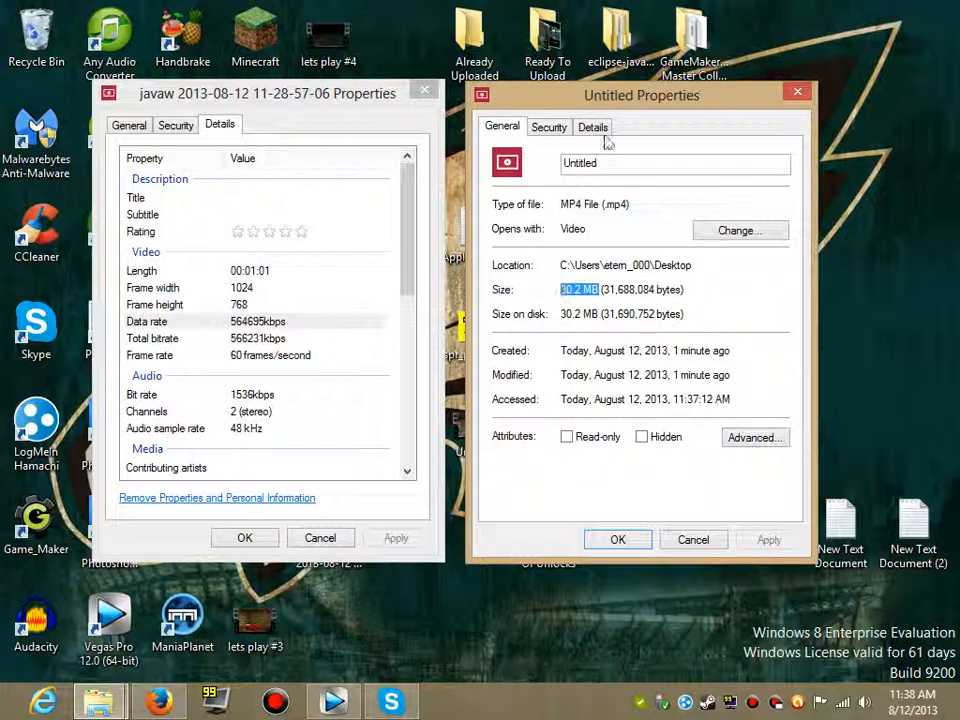
click(272, 540)
click(618, 540)
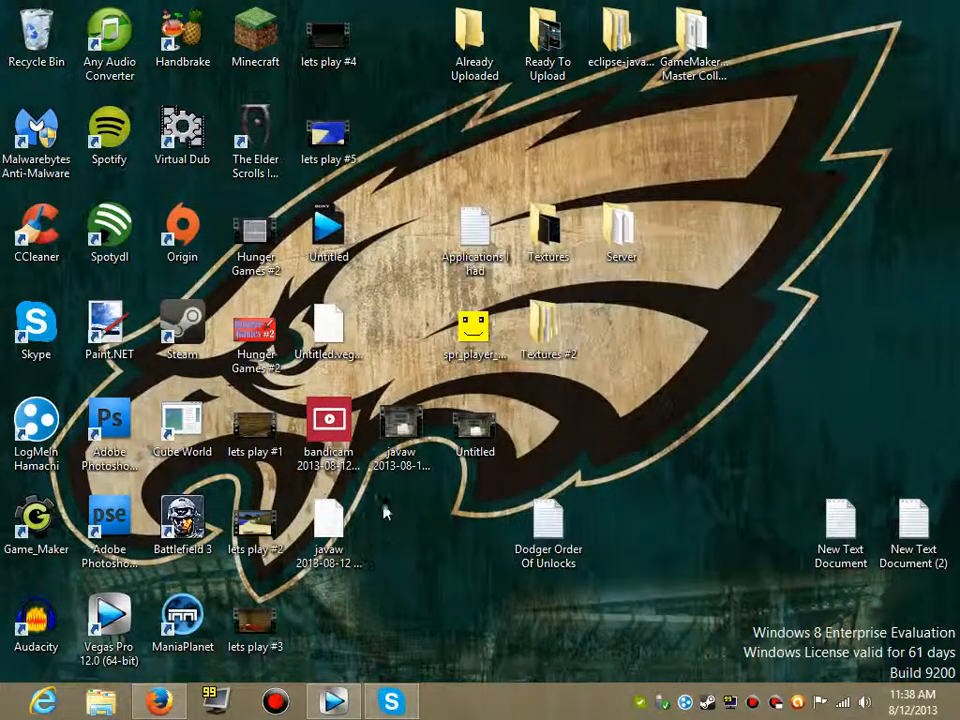
click(398, 452)
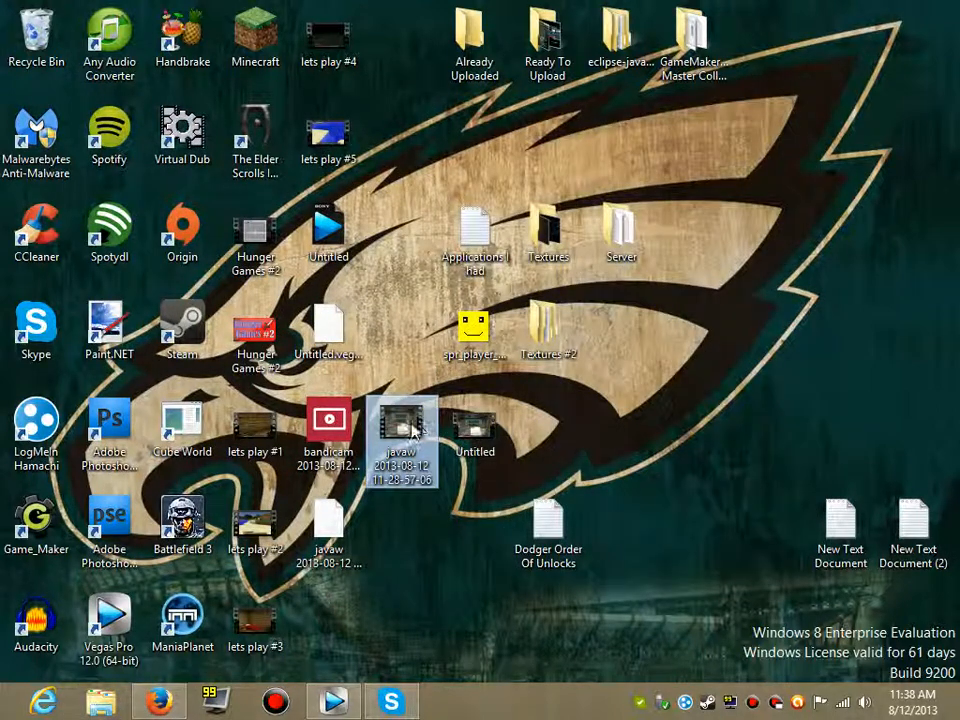
key(Delete)
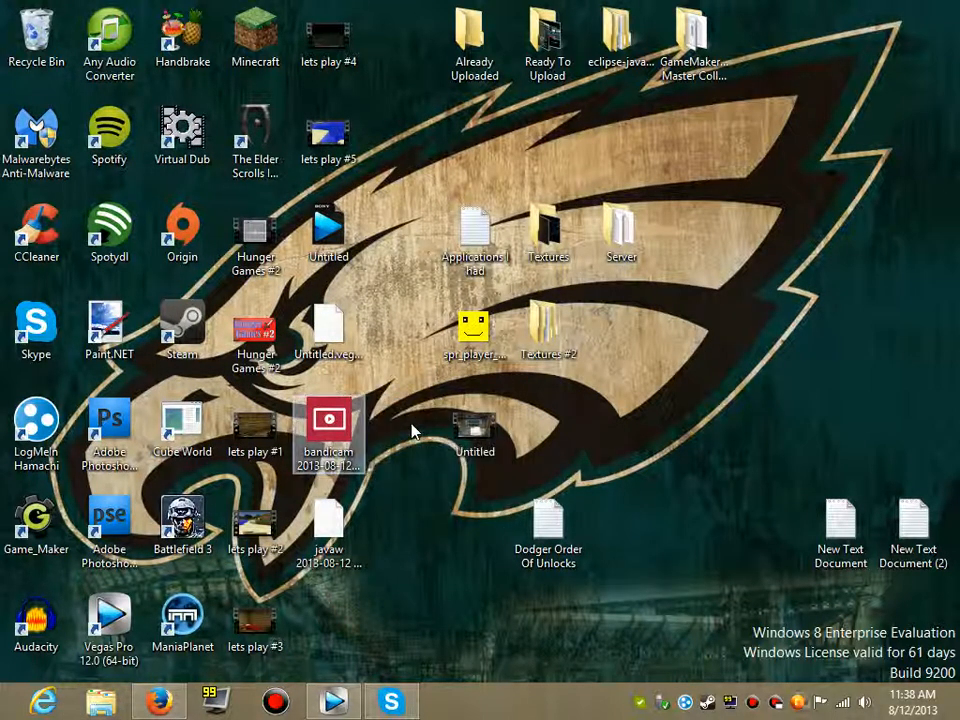
click(478, 430)
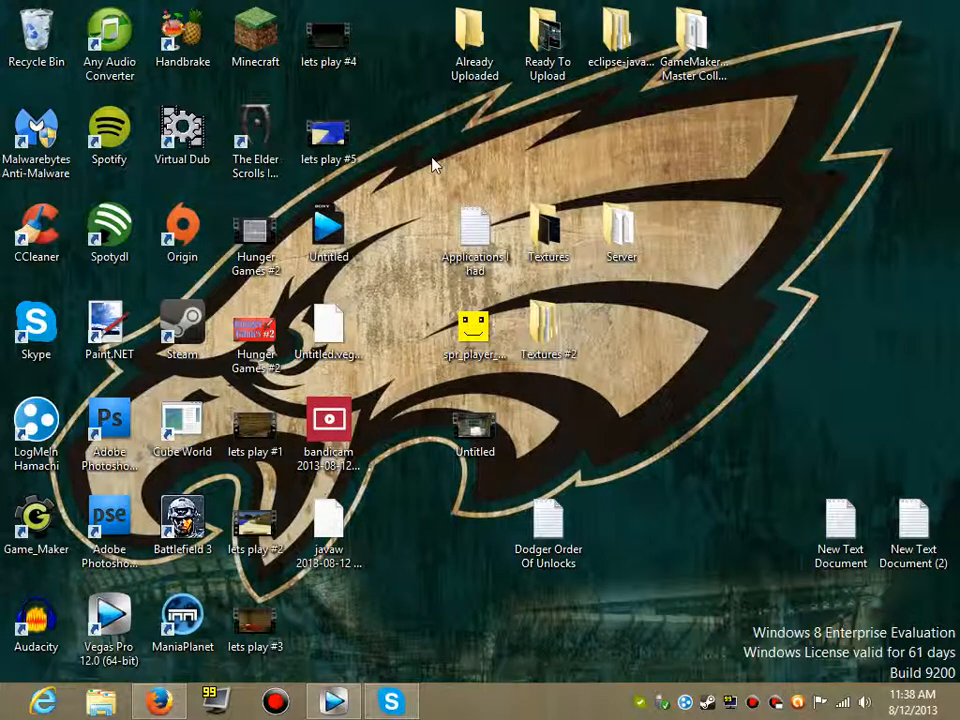
drag(433, 156, 534, 136)
drag(678, 107, 388, 197)
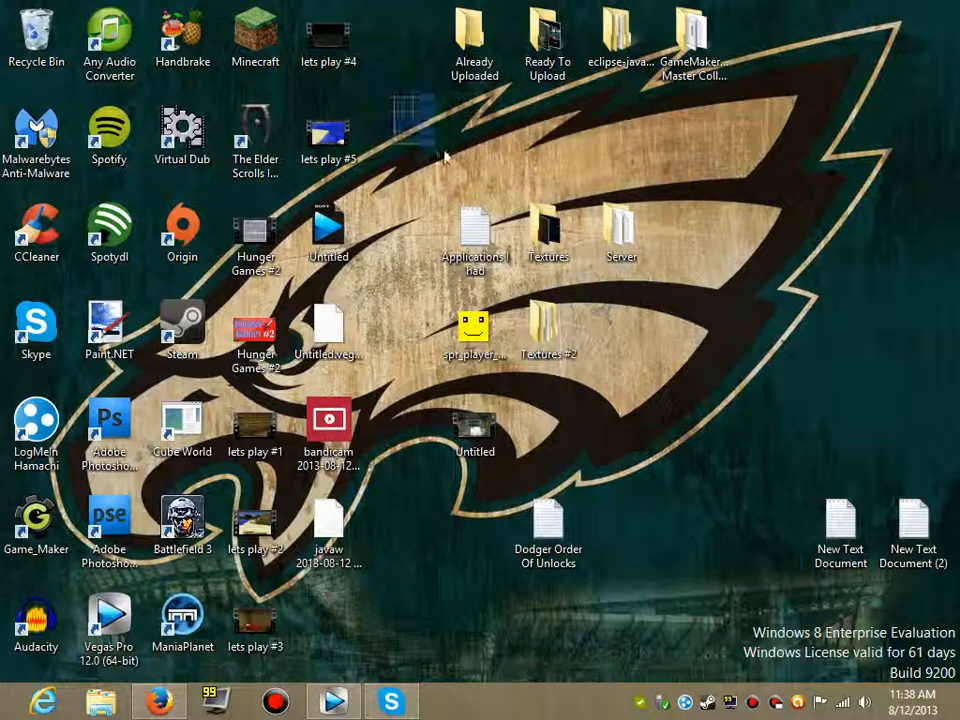
drag(394, 98, 690, 195)
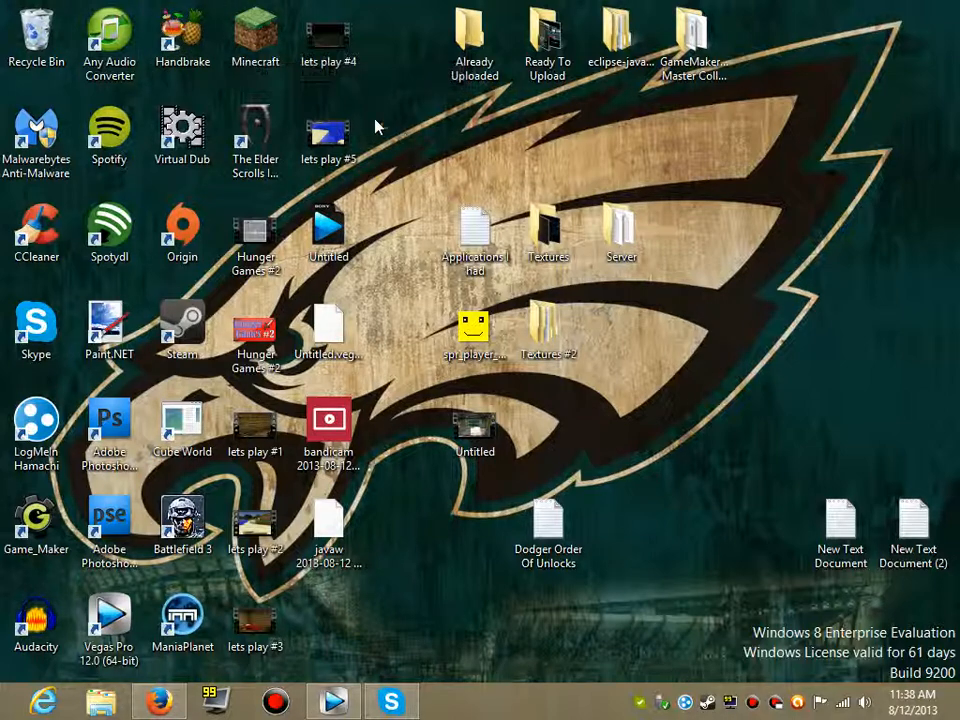
- Launch HandBrake and load the Untitled MP4 from the desktop as its source
double_click(198, 60)
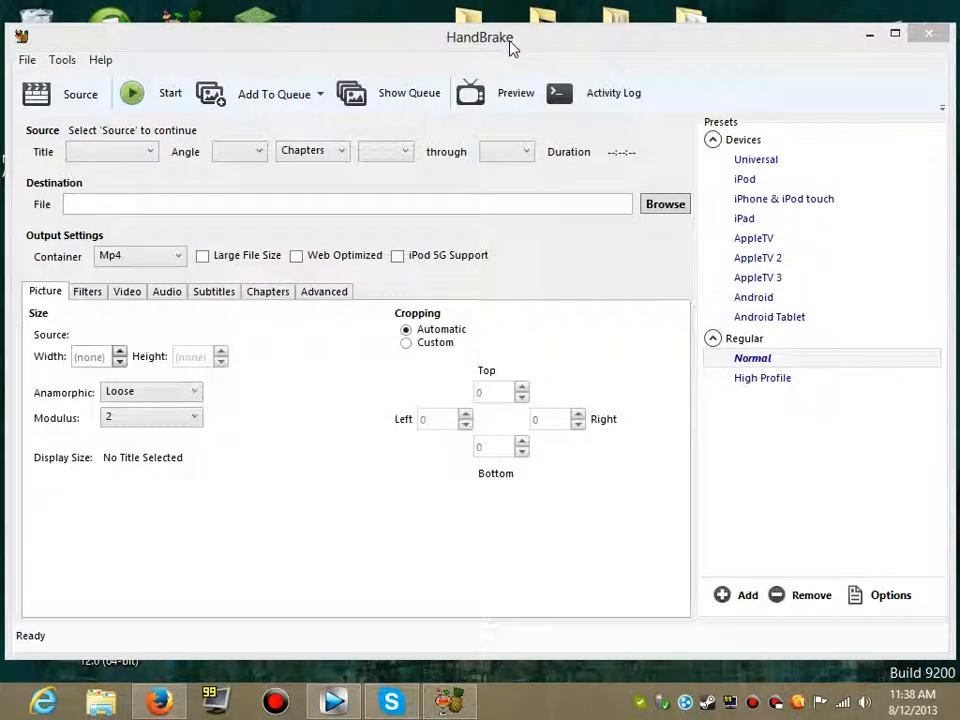
click(957, 716)
click(476, 427)
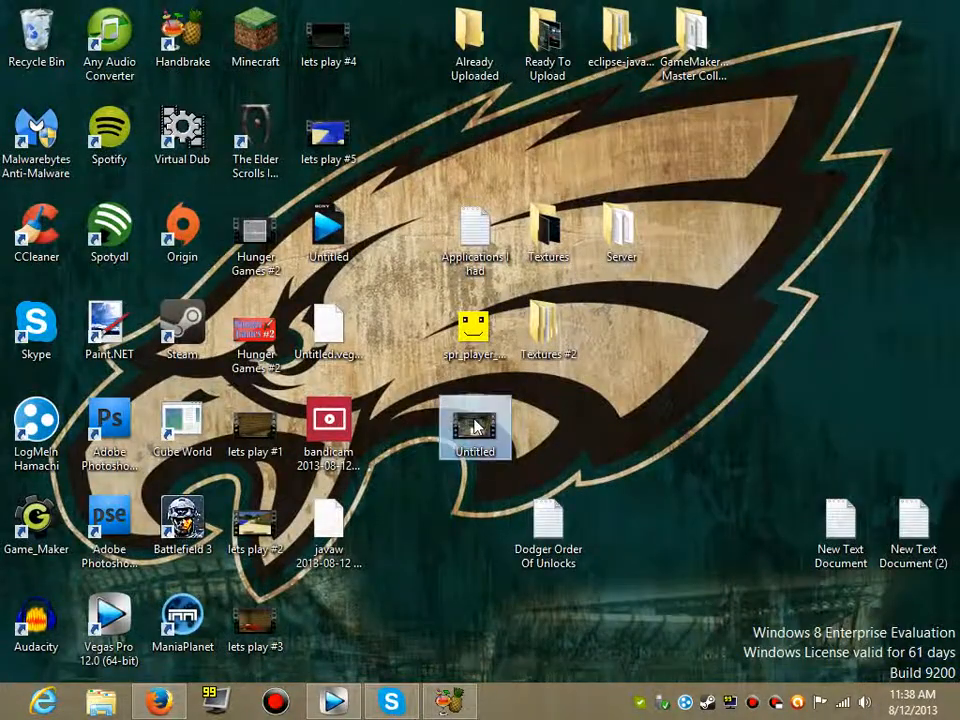
drag(476, 427, 368, 483)
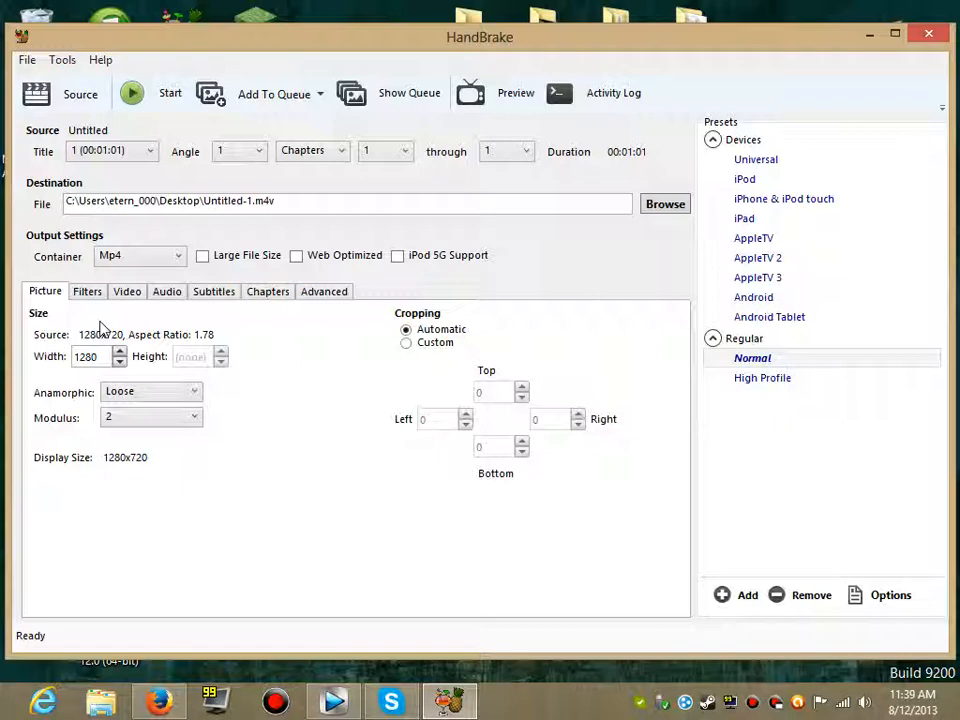
- Open the video settings and keep H.264 (x264) as the video codec
click(130, 293)
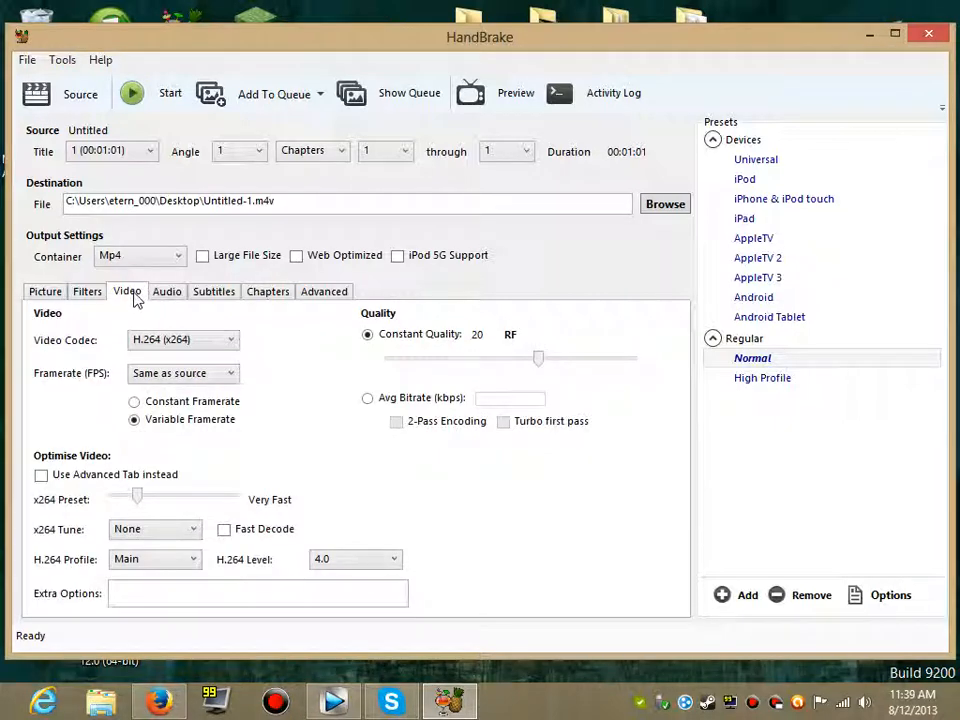
click(175, 341)
click(173, 345)
- Use Constant Framerate and an average bitrate of 3000 kbps, leaving 2-Pass Encoding off
click(368, 399)
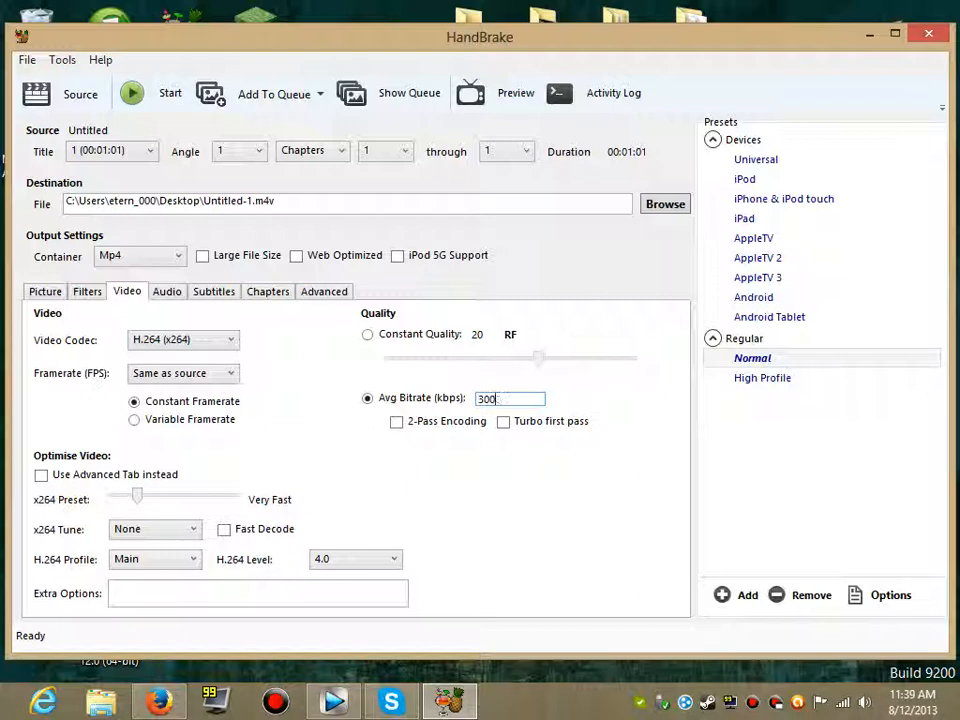
key(BackSpace)
text(2500)
key(BackSpace)
text(3000)
click(521, 399)
click(398, 424)
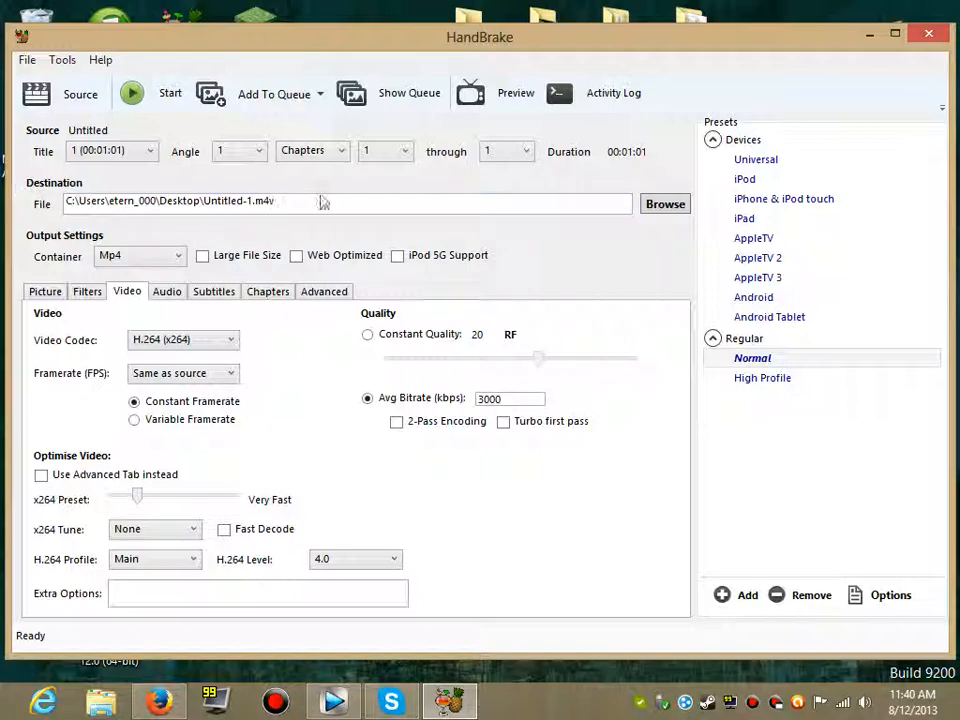
- Set the output destination to Untitled-1.mp4 in the Desktop folder
click(654, 207)
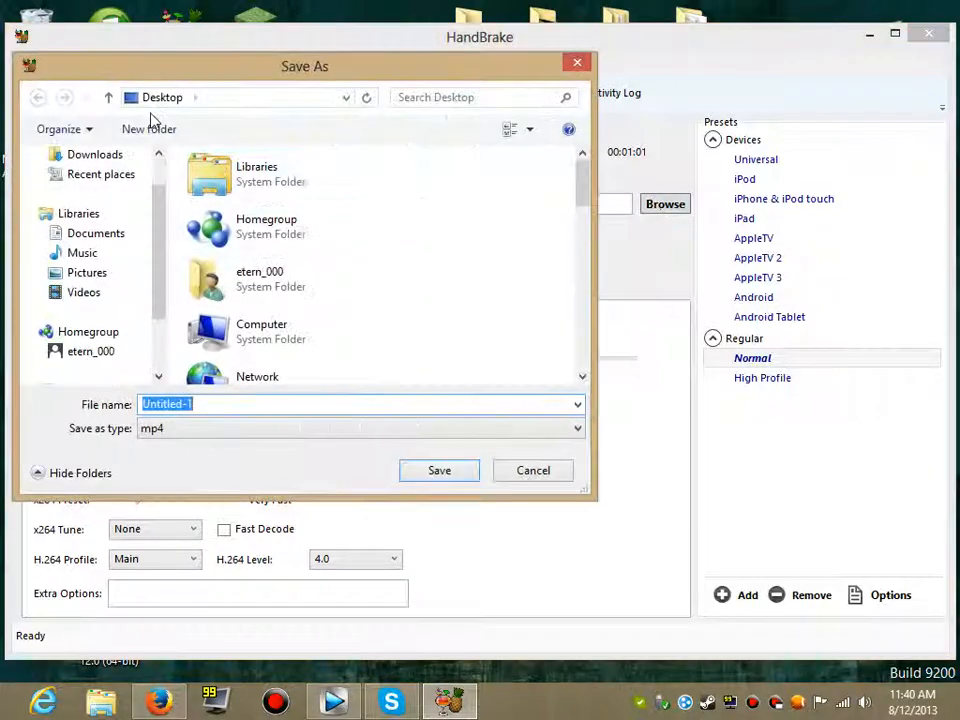
click(523, 467)
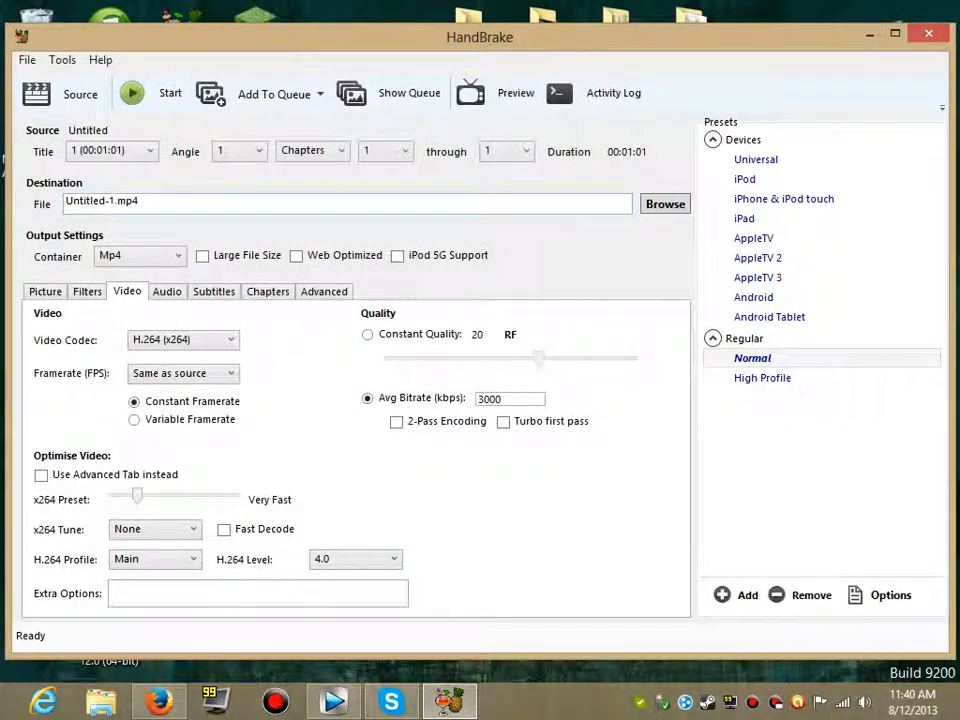
click(670, 208)
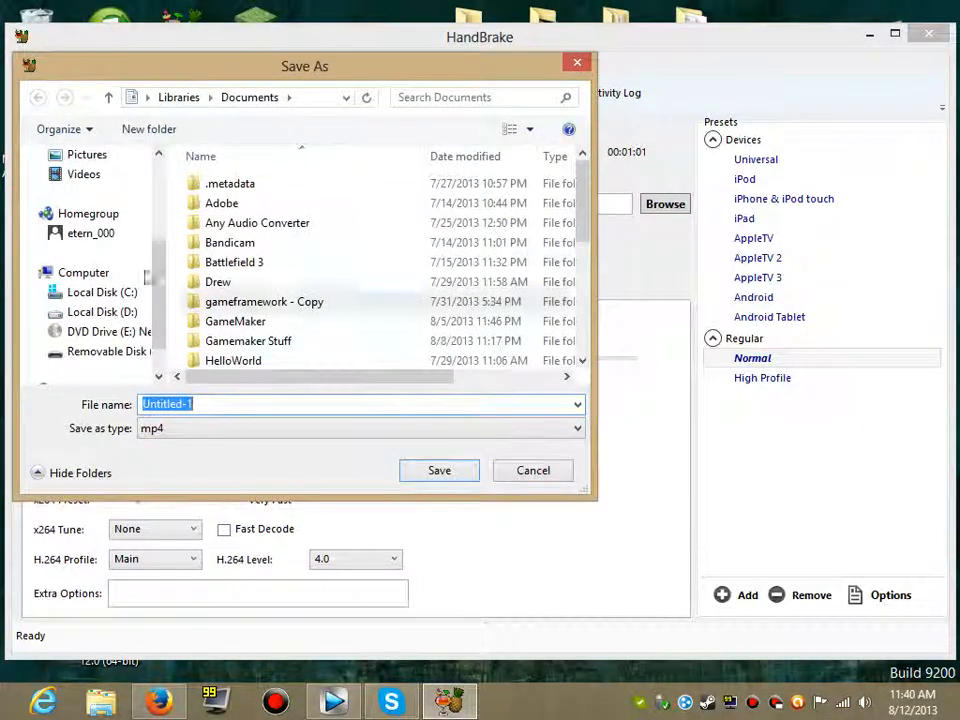
click(72, 185)
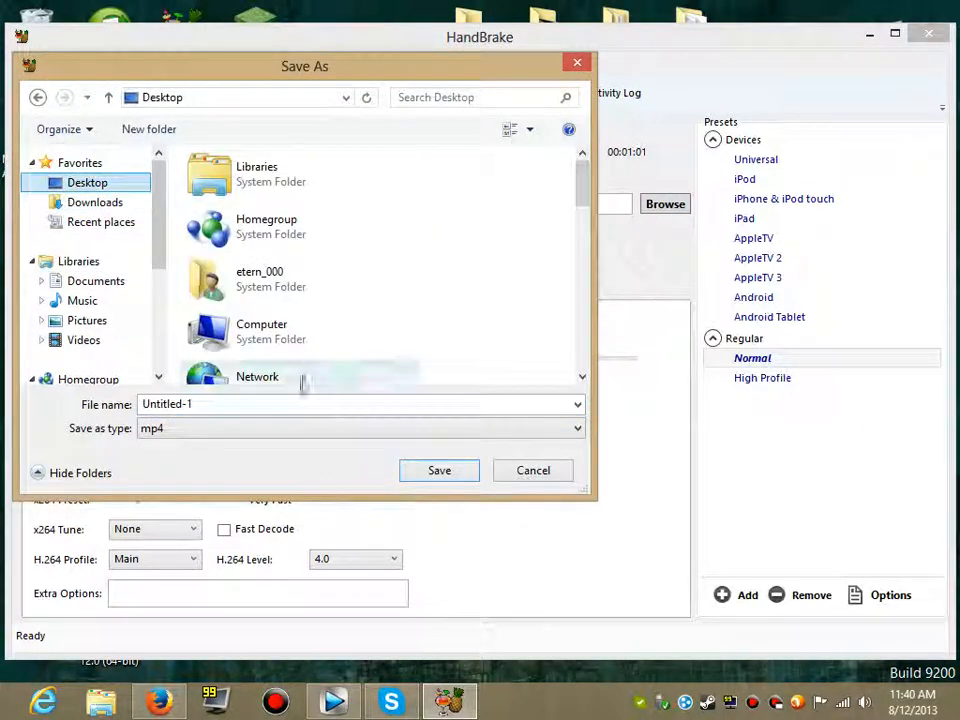
click(418, 474)
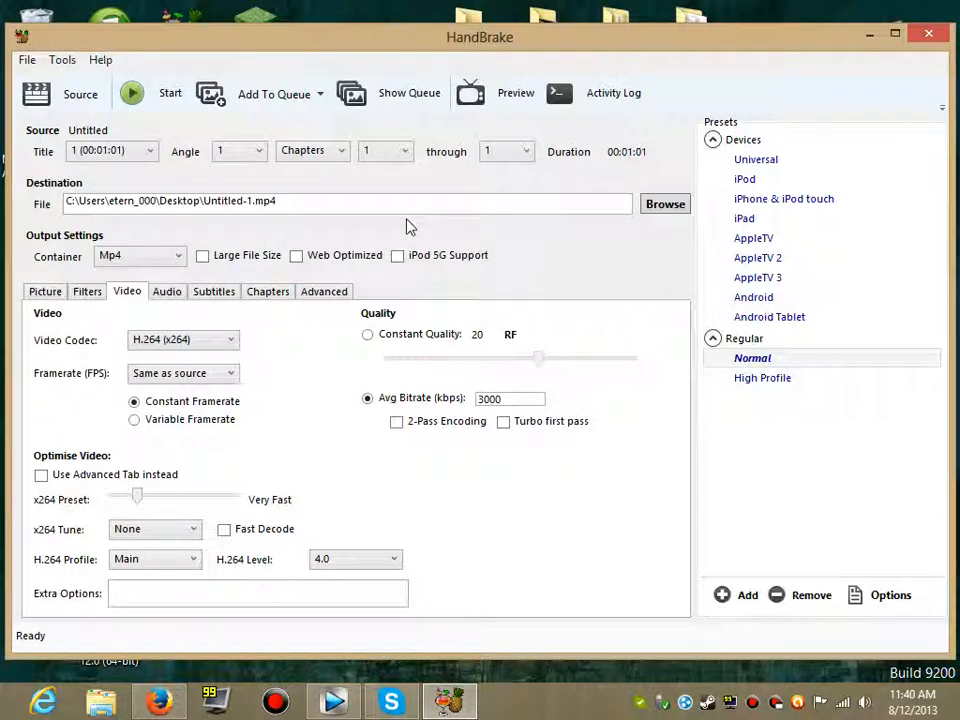
- Check the audio track settings, return to the video settings, and start encoding Untitled-1.mp4
click(160, 292)
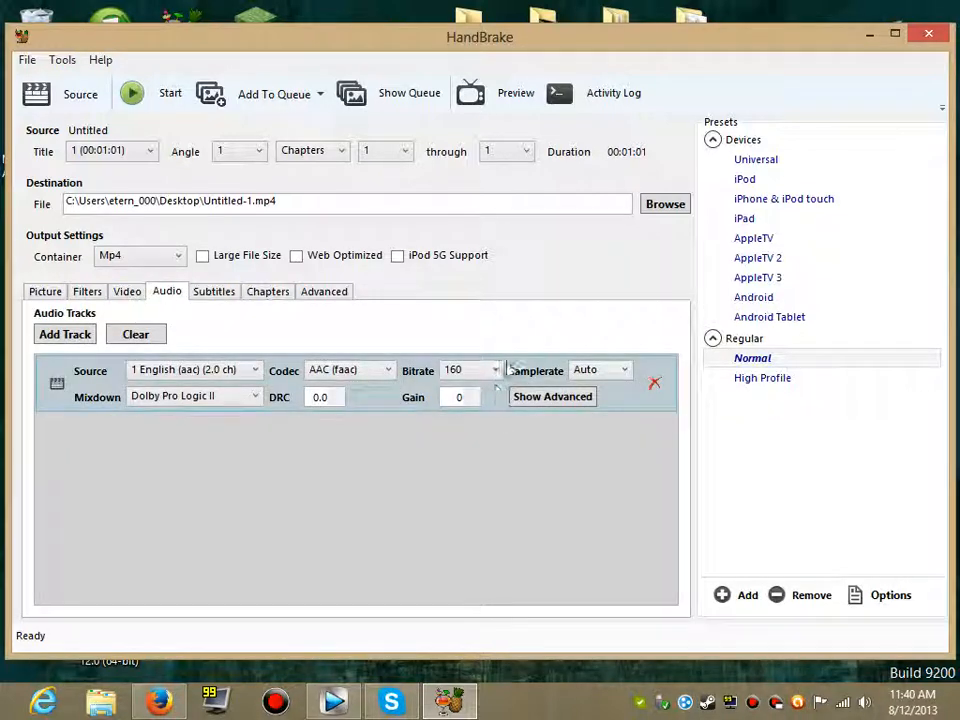
click(126, 293)
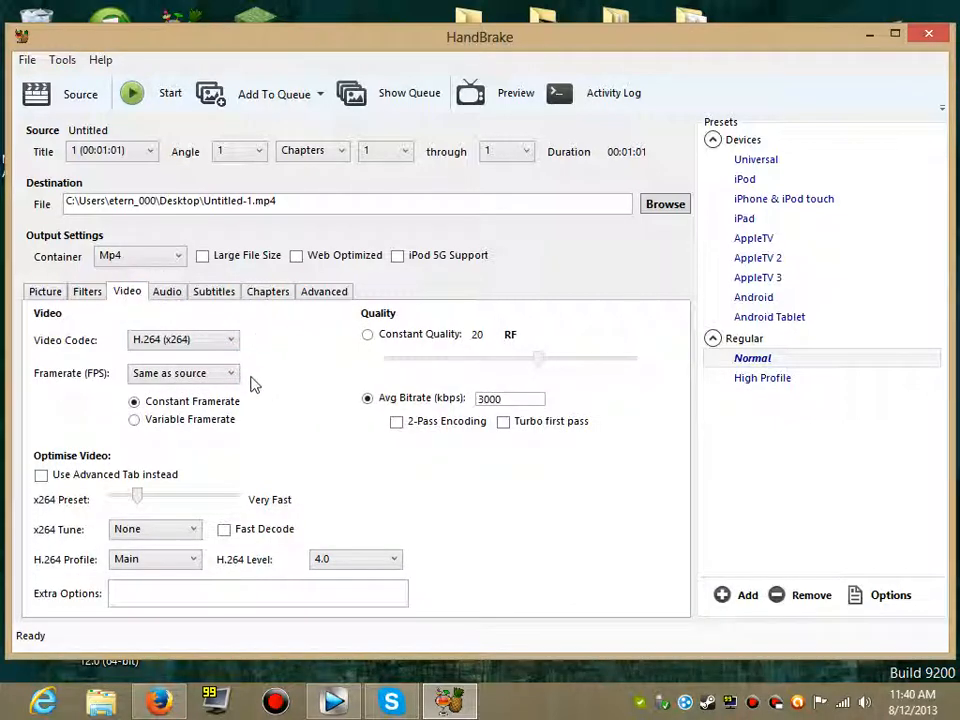
click(133, 93)
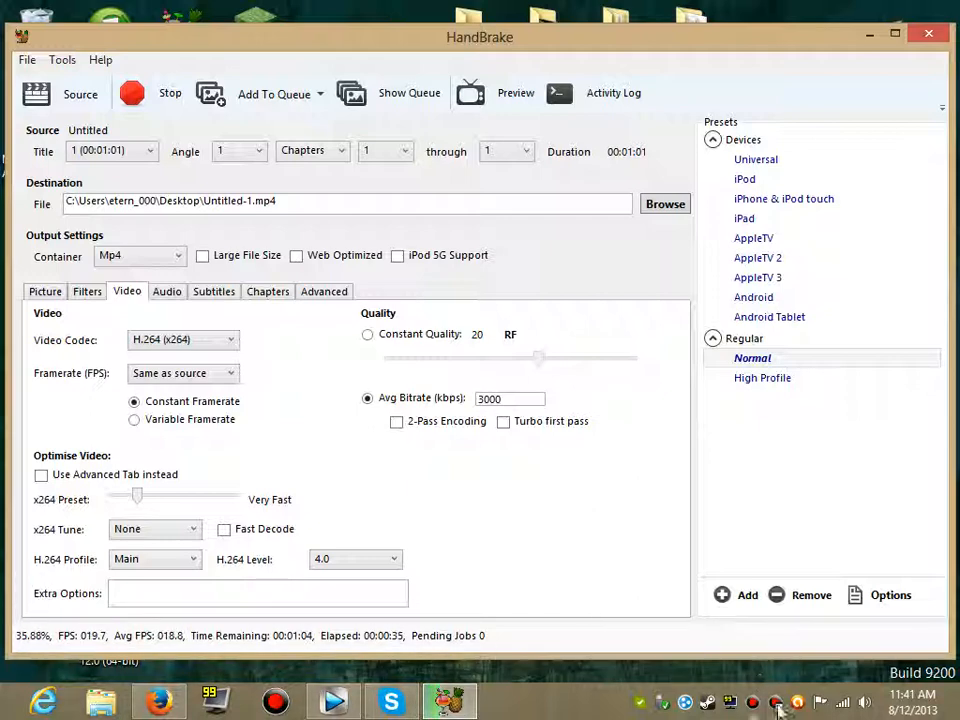
click(776, 703)
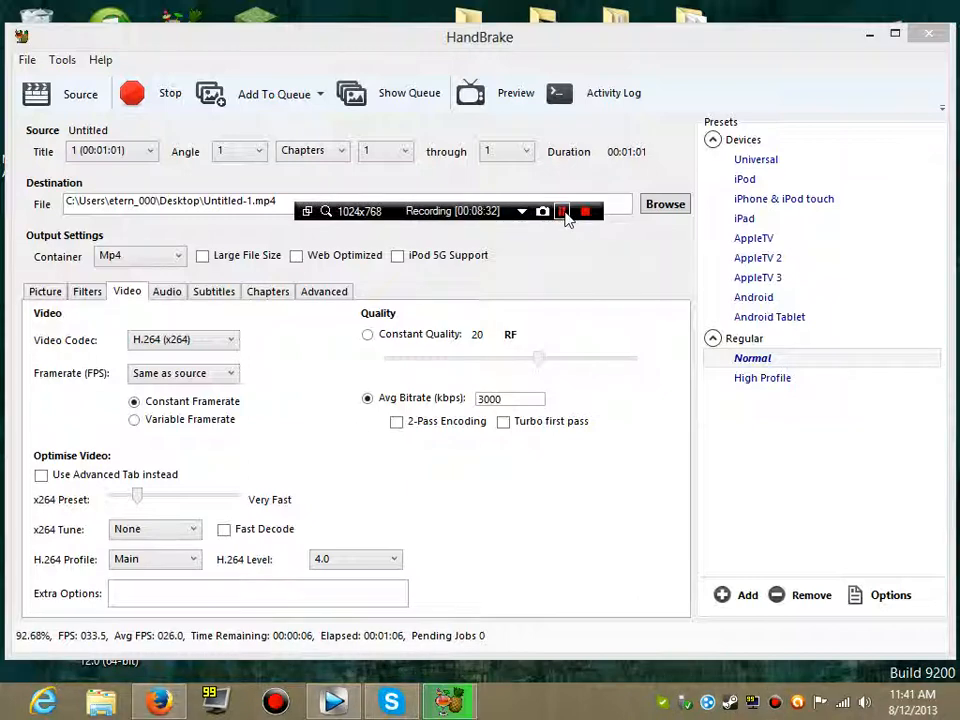
click(524, 212)
click(553, 233)
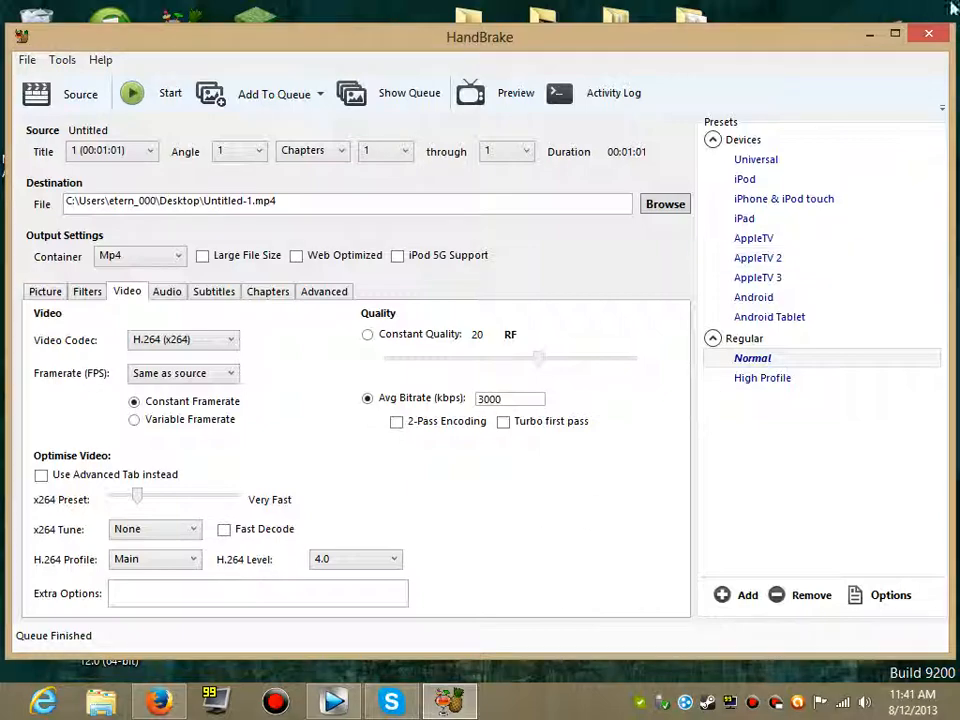
- Close HandBrake and place the Untitled-1 video beside the Untitled video on the desktop
click(929, 33)
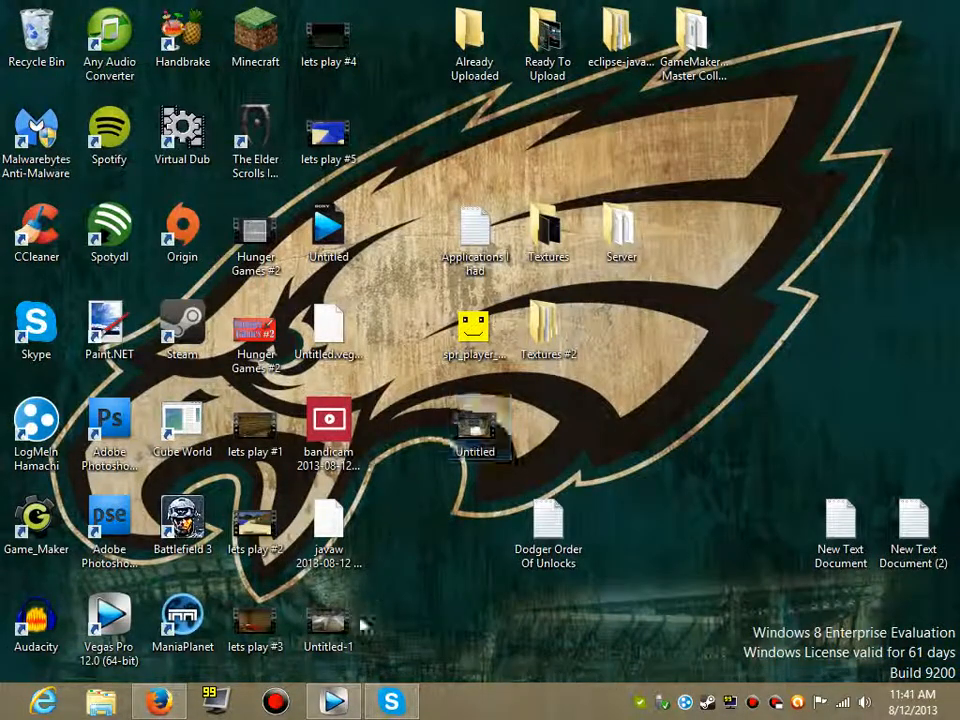
drag(335, 625, 558, 432)
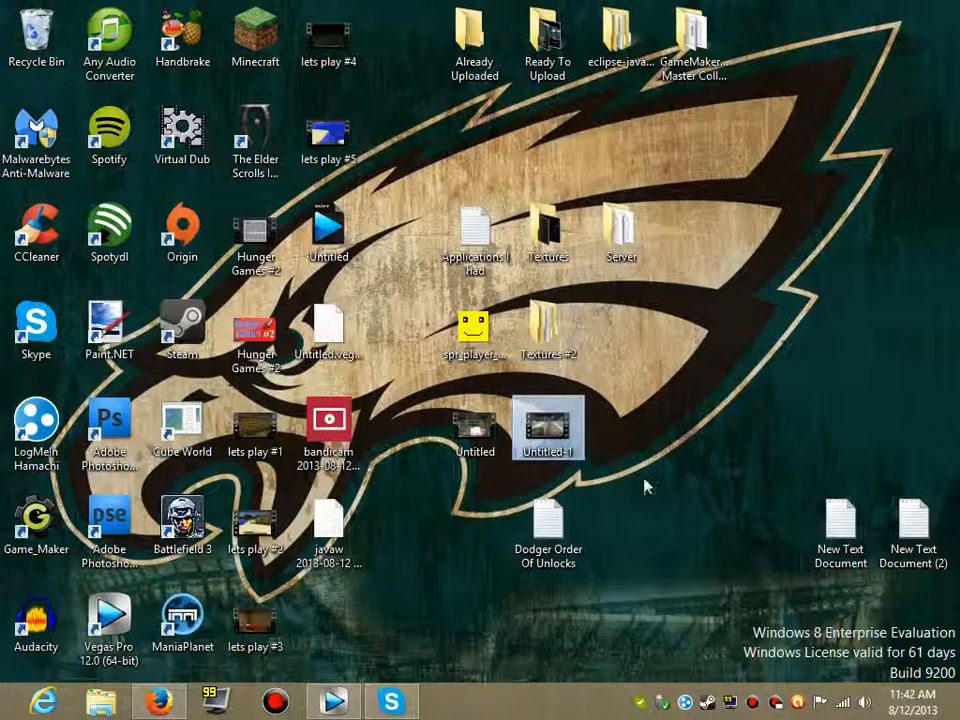
- Show the file properties of the Untitled and Untitled-1 videos side by side
click(487, 455)
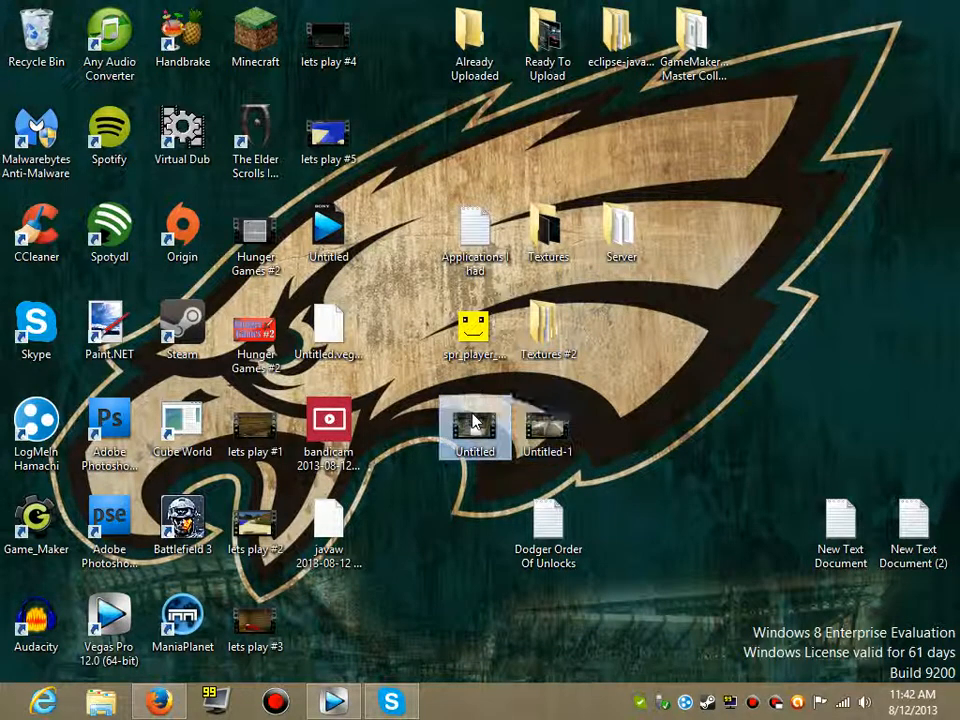
right_click(474, 421)
click(520, 396)
drag(631, 218, 294, 141)
right_click(549, 429)
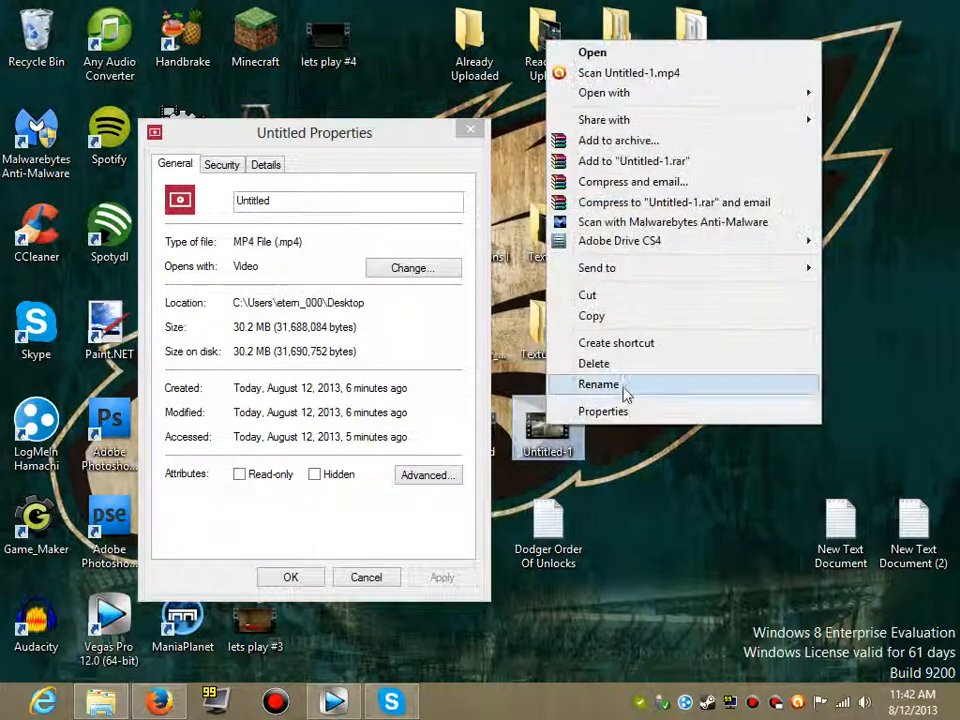
click(615, 411)
drag(727, 208, 701, 131)
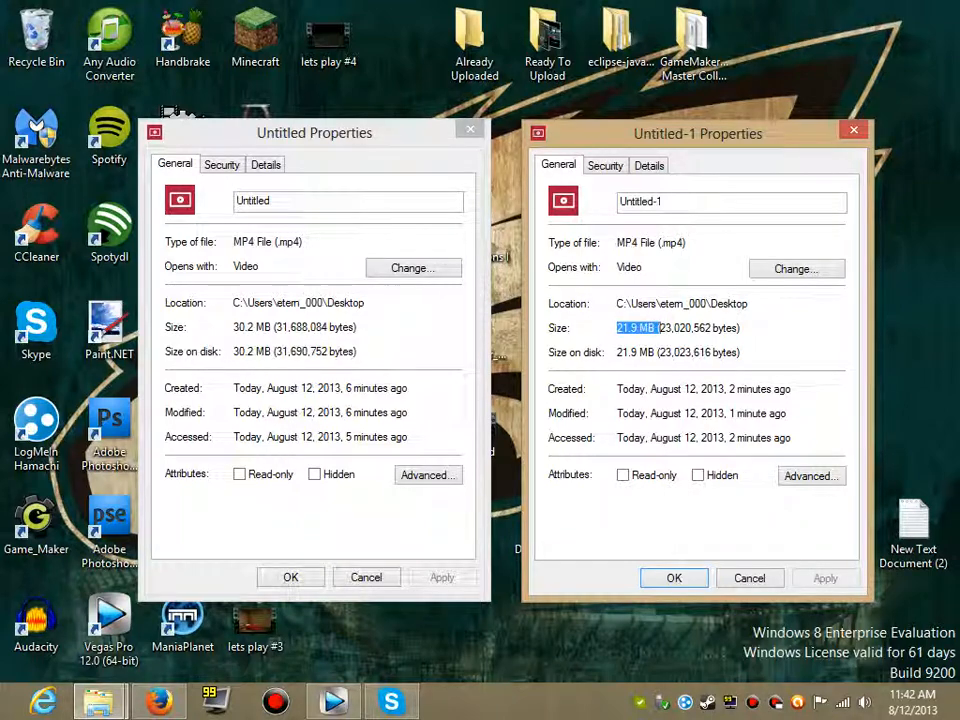
- Compare the file size of the Untitled video with that of Untitled-1
click(328, 346)
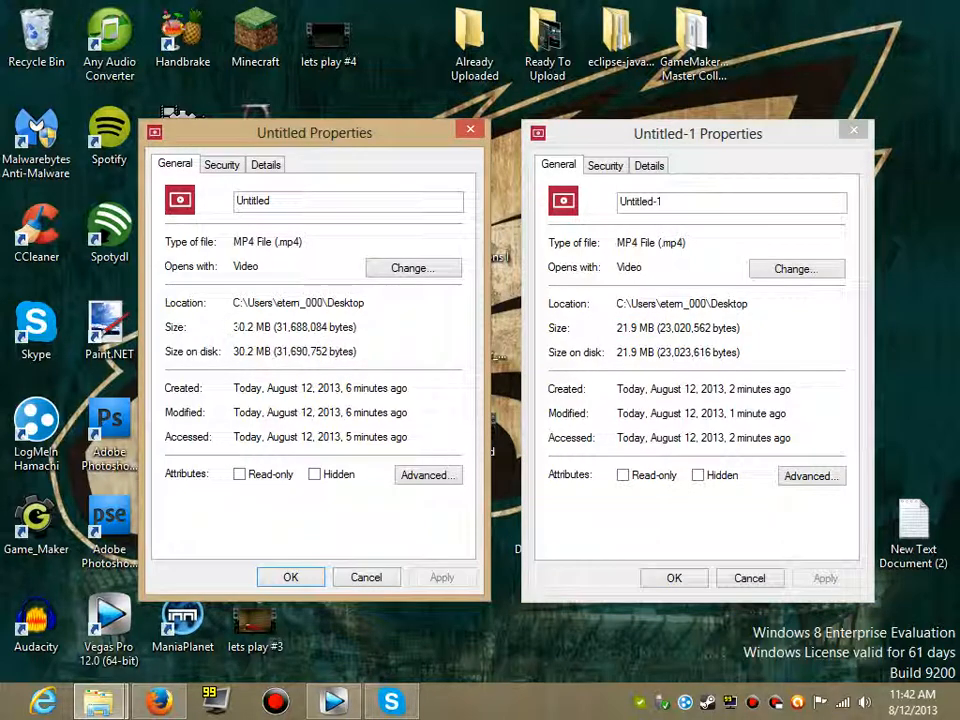
drag(656, 328, 622, 328)
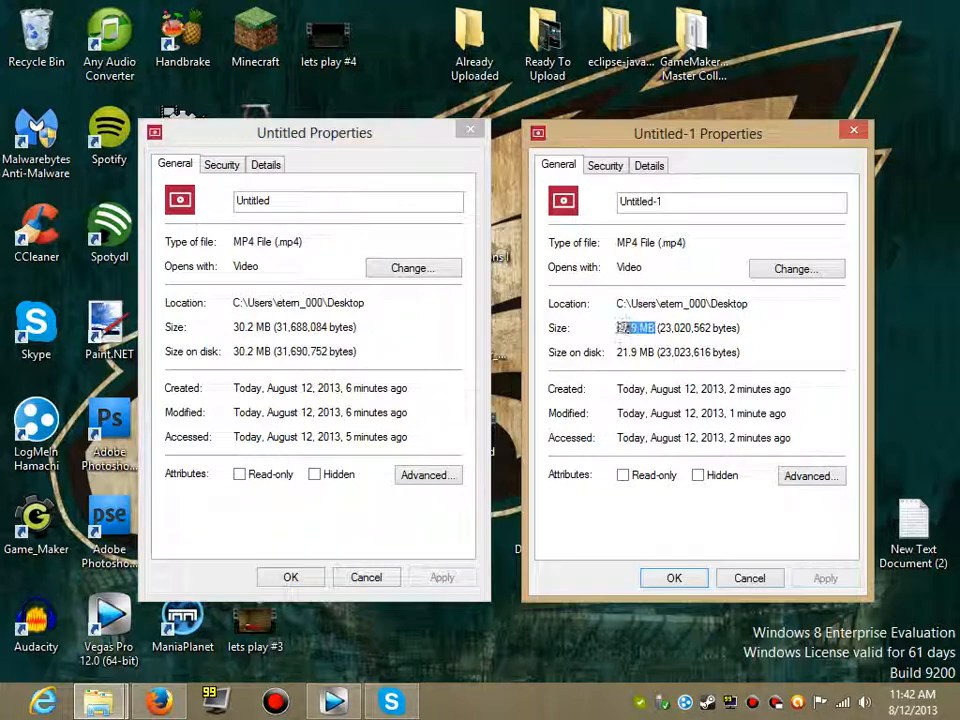
click(281, 328)
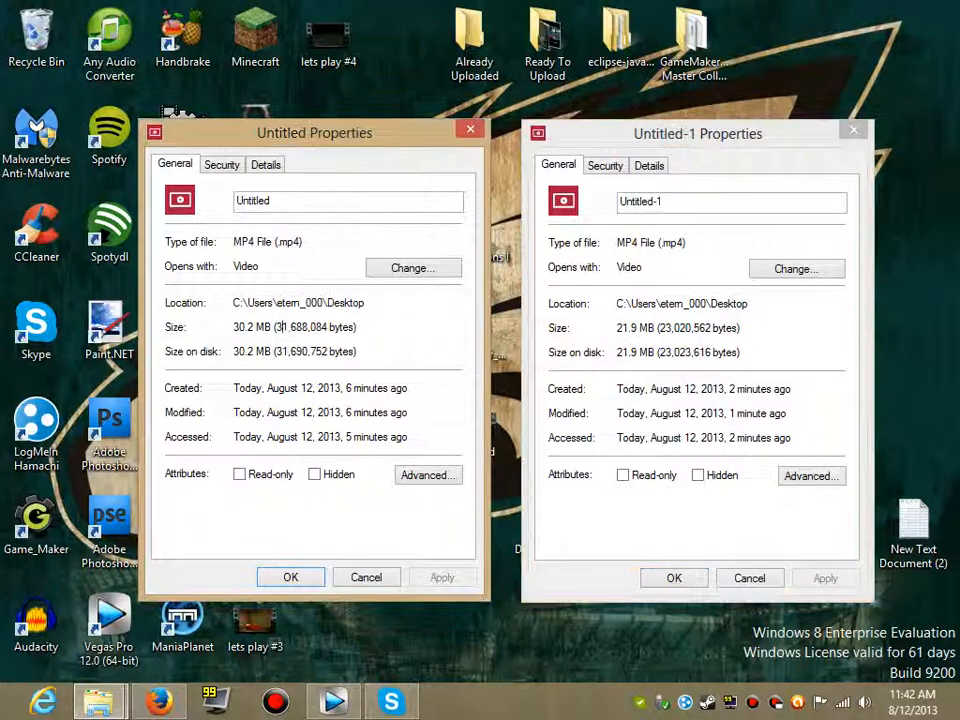
click(610, 329)
click(677, 328)
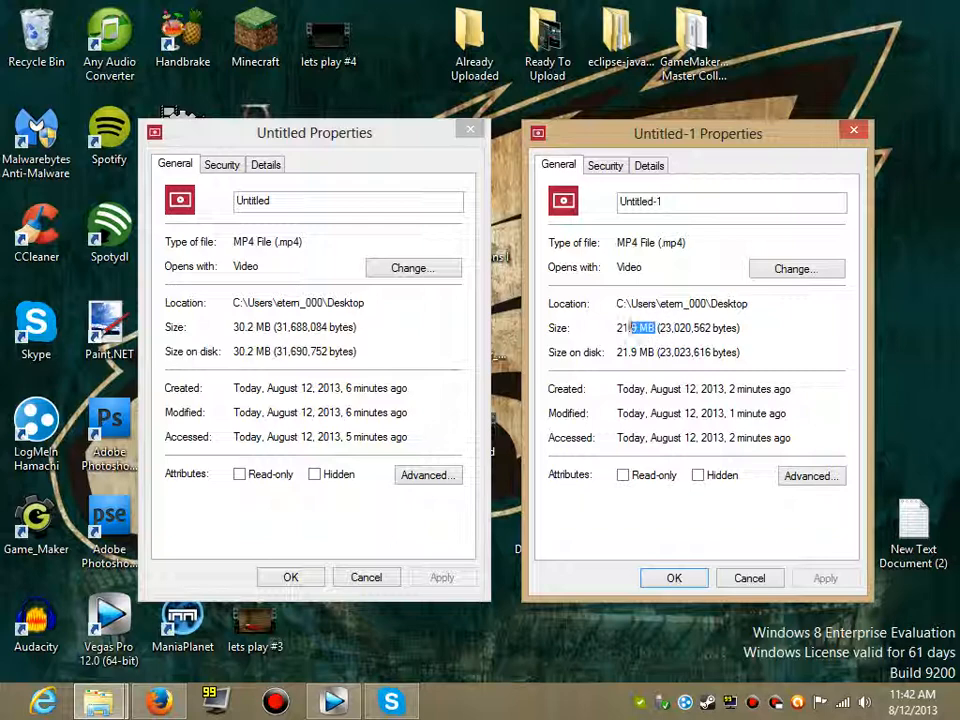
- Compare the video and audio details of both files, including data rate and total bitrate, and close both properties windows
click(649, 166)
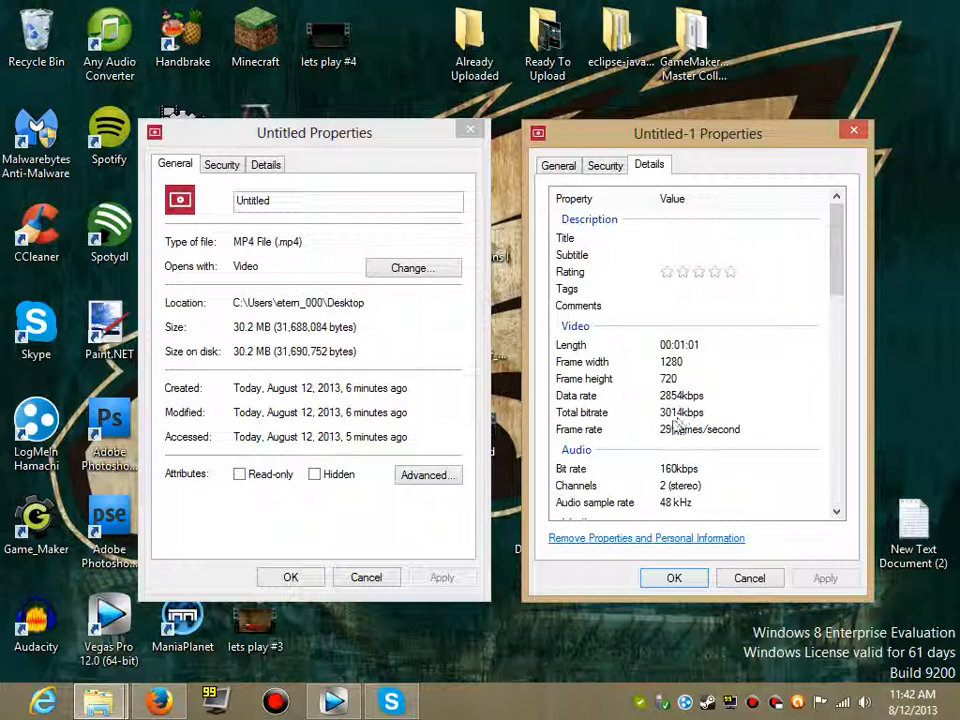
click(266, 166)
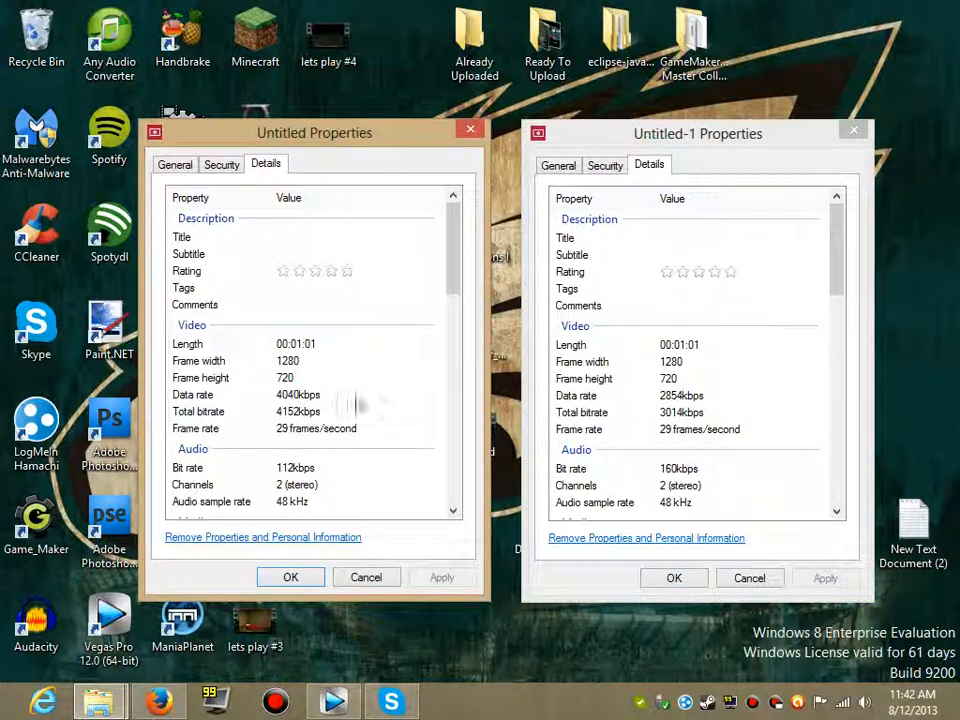
click(291, 578)
click(673, 580)
- Play Untitled.mp4 in VLC media player, muted and in fullscreen, to examine its picture quality
right_click(462, 433)
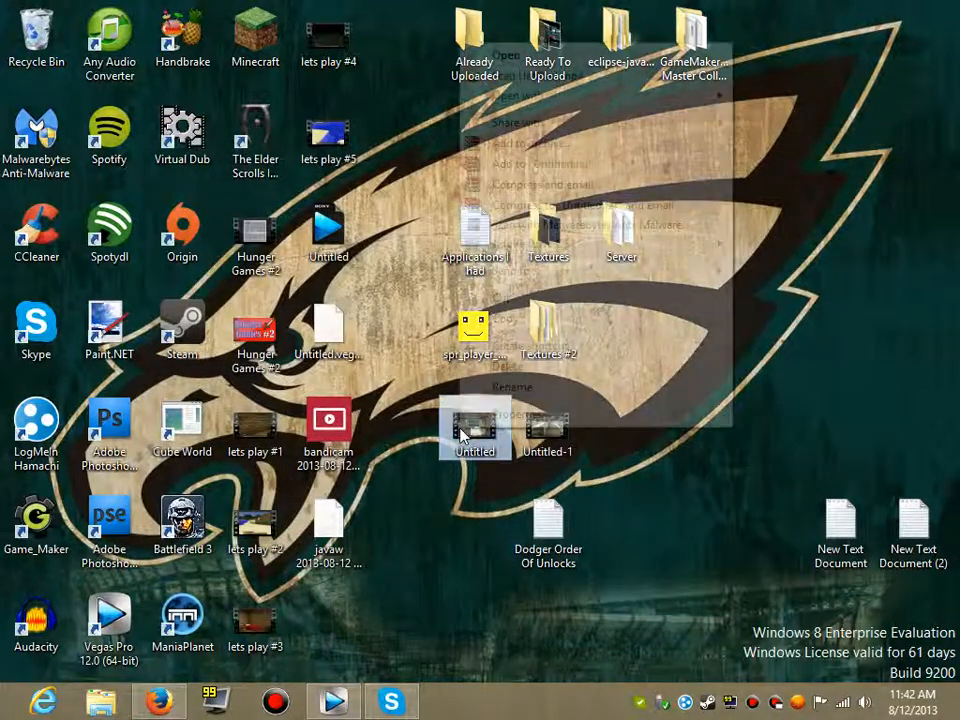
mouse_move(505, 95)
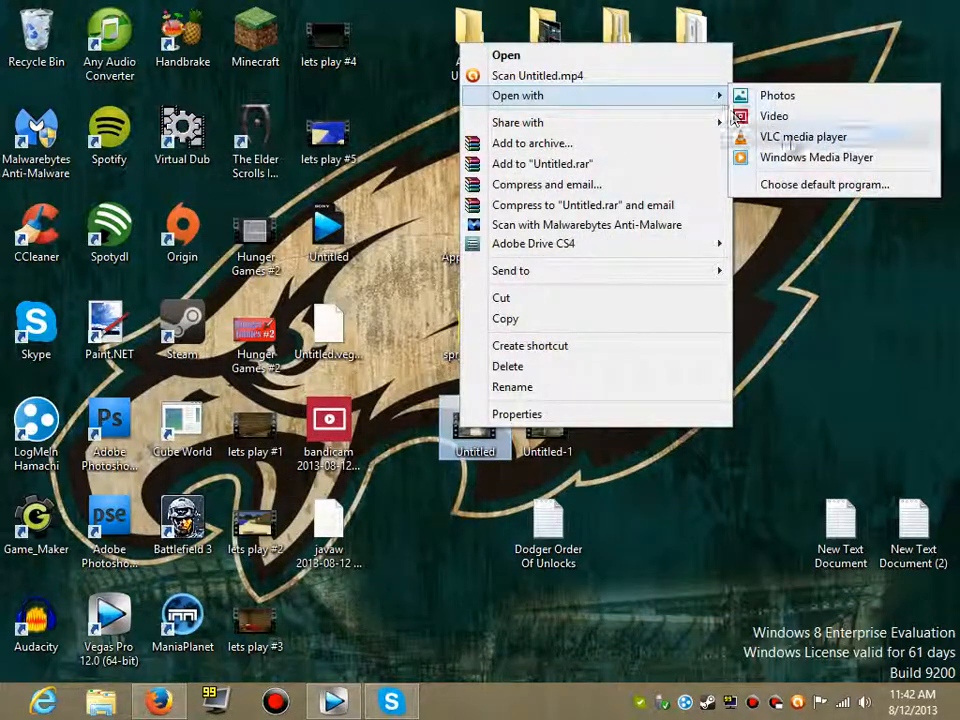
click(795, 139)
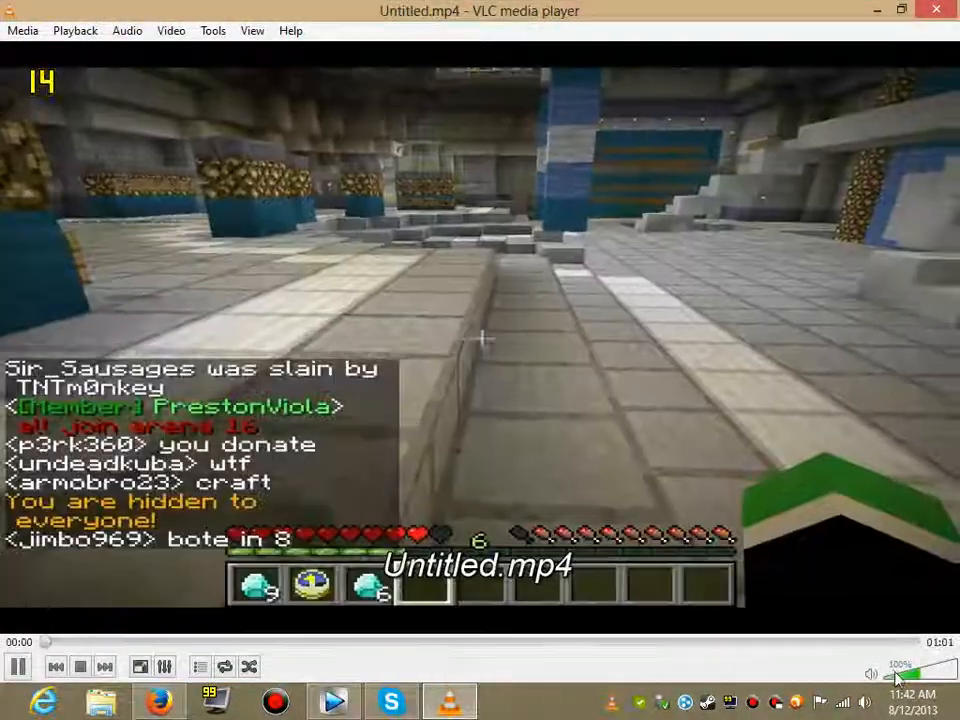
drag(896, 674, 876, 675)
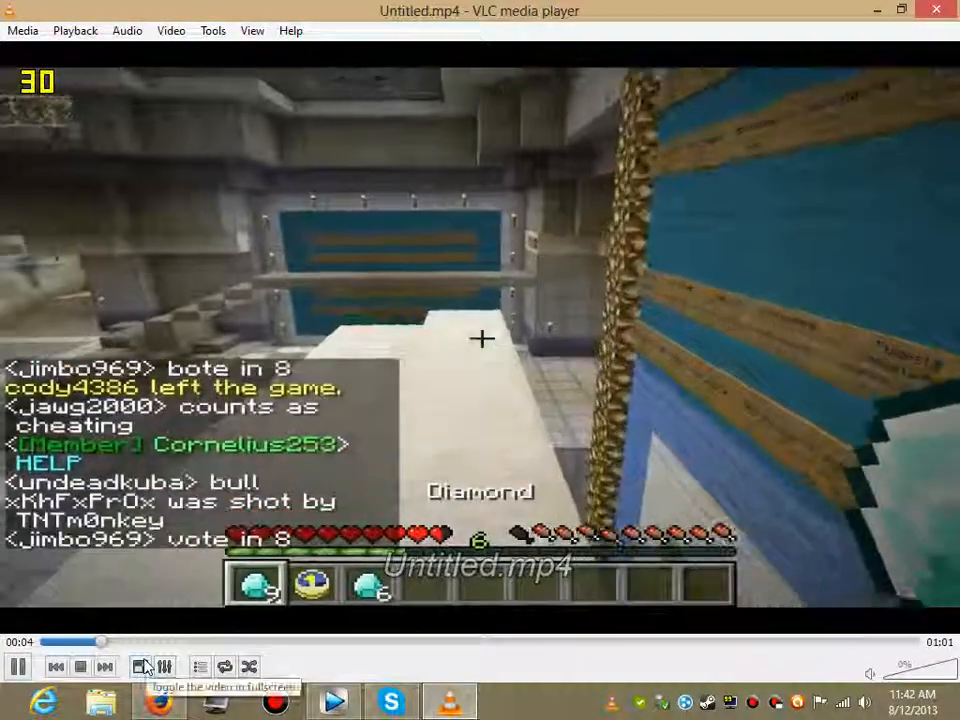
click(144, 666)
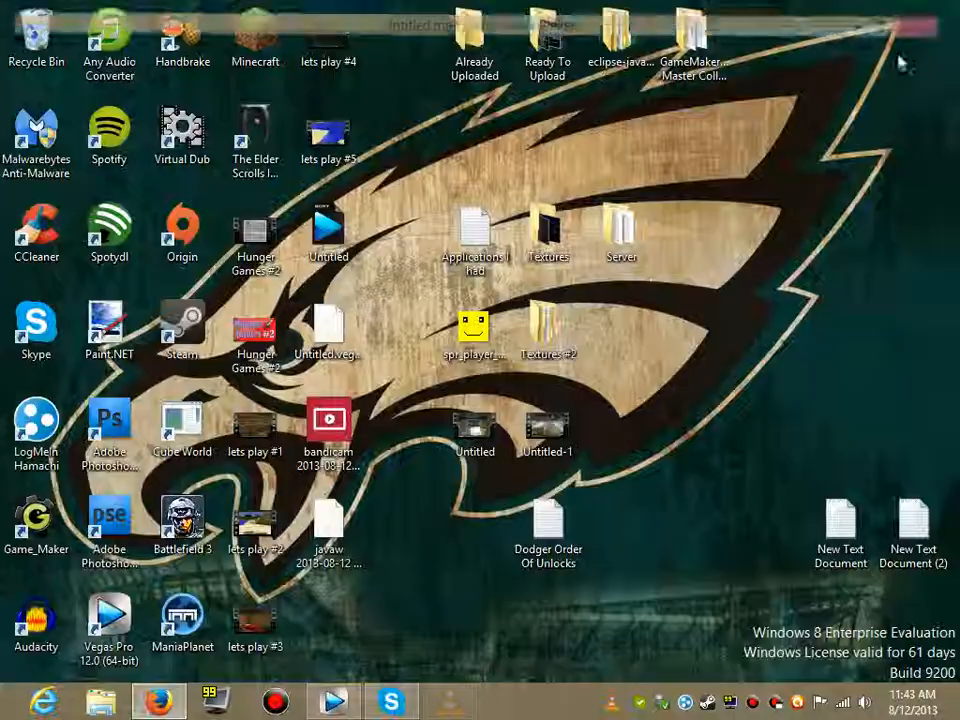
- Play Untitled-1.mp4 in VLC media player in fullscreen to examine its picture quality, and close the player
right_click(541, 422)
mouse_move(583, 92)
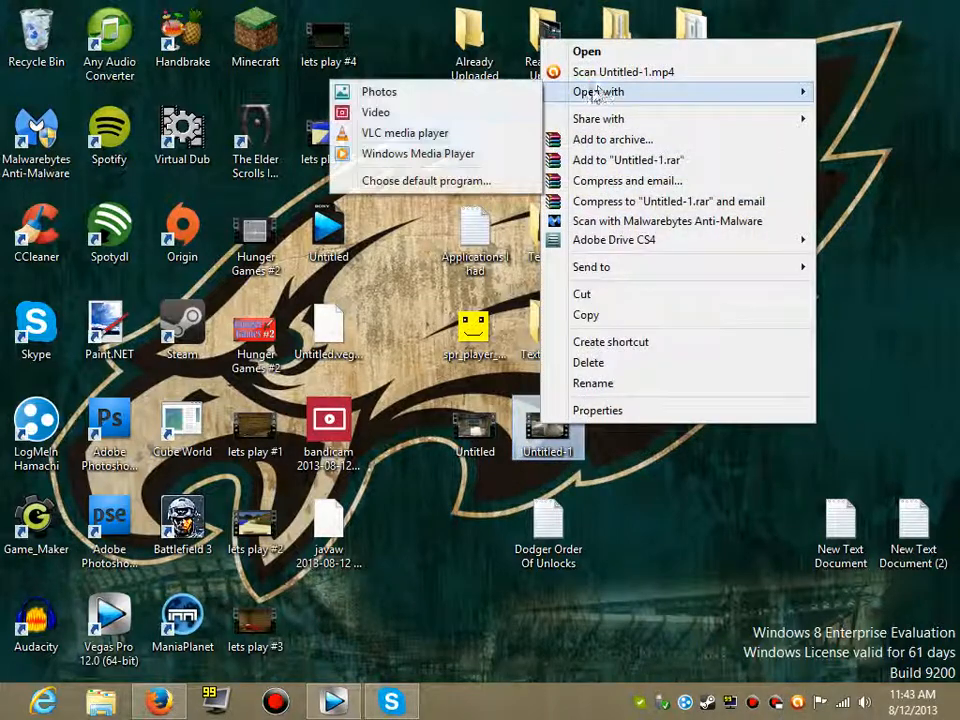
click(467, 133)
click(143, 663)
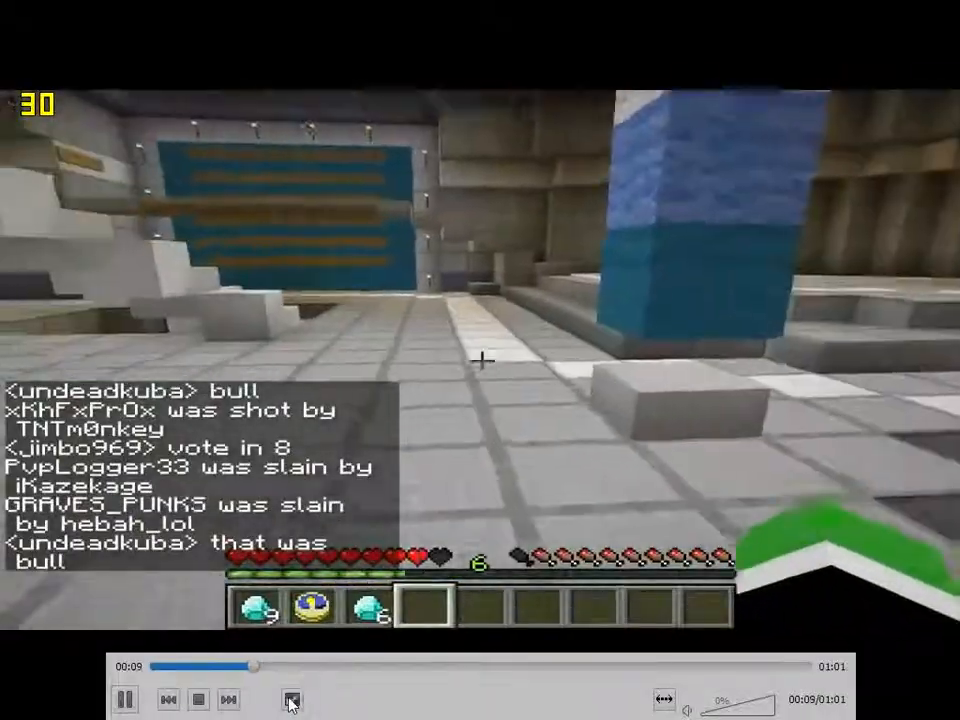
click(291, 699)
click(937, 10)
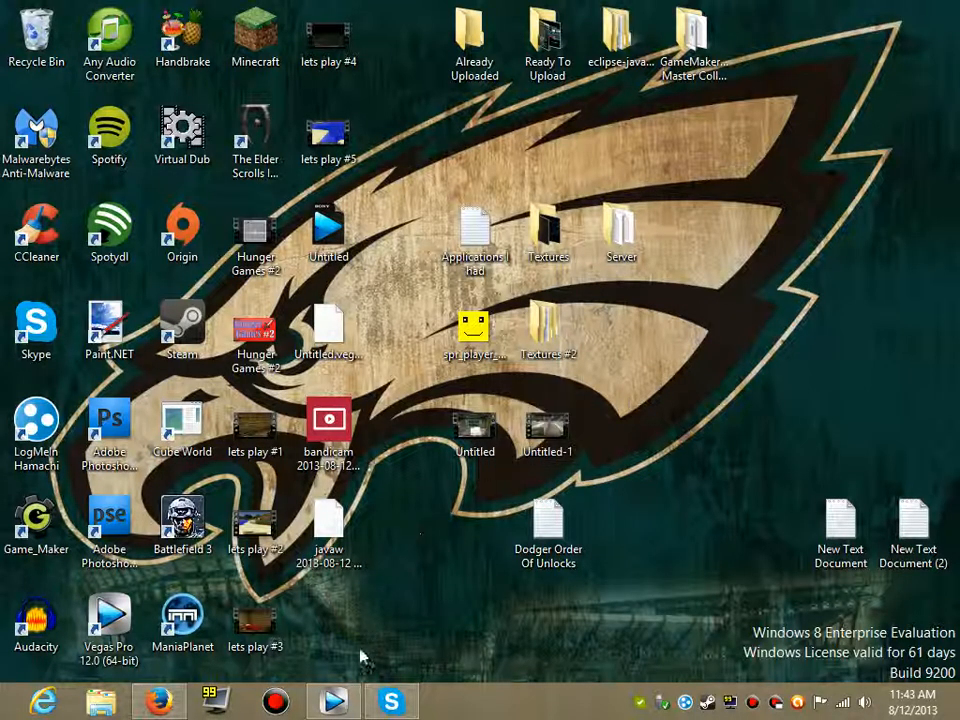
- Switch to Vegas Pro, dismiss the missing-file prompt, and open the custom settings of the YouTube render template
click(334, 701)
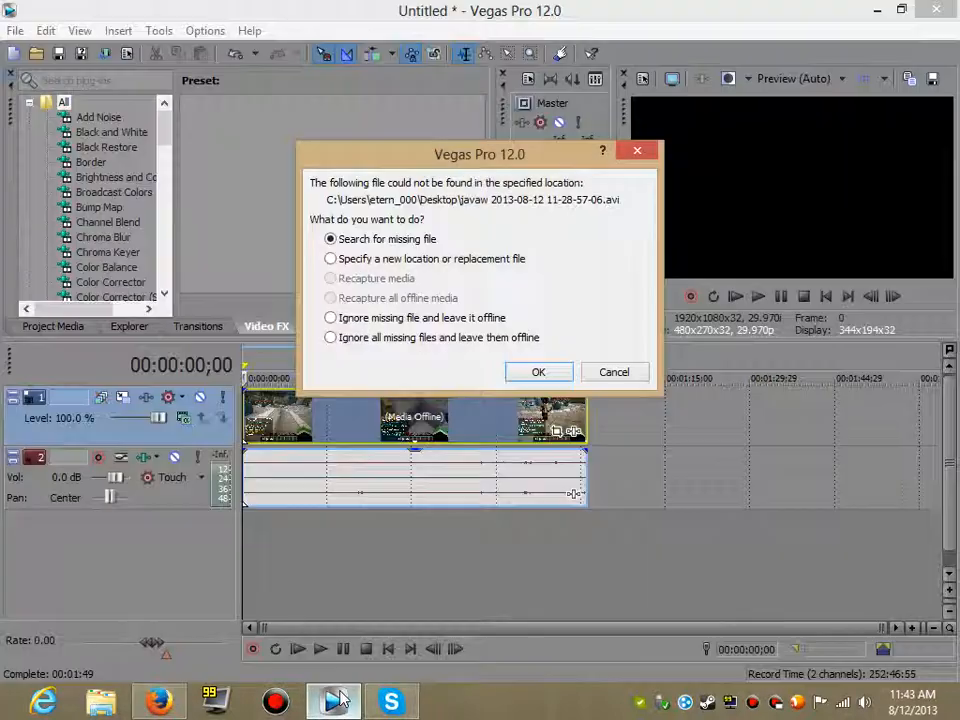
click(610, 375)
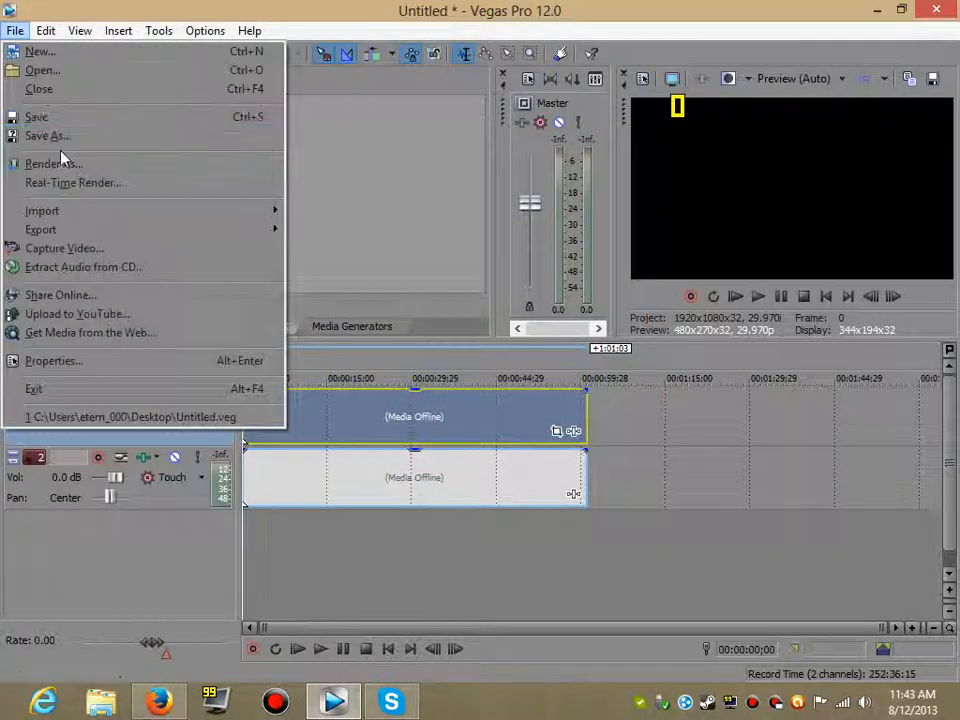
click(55, 163)
click(327, 414)
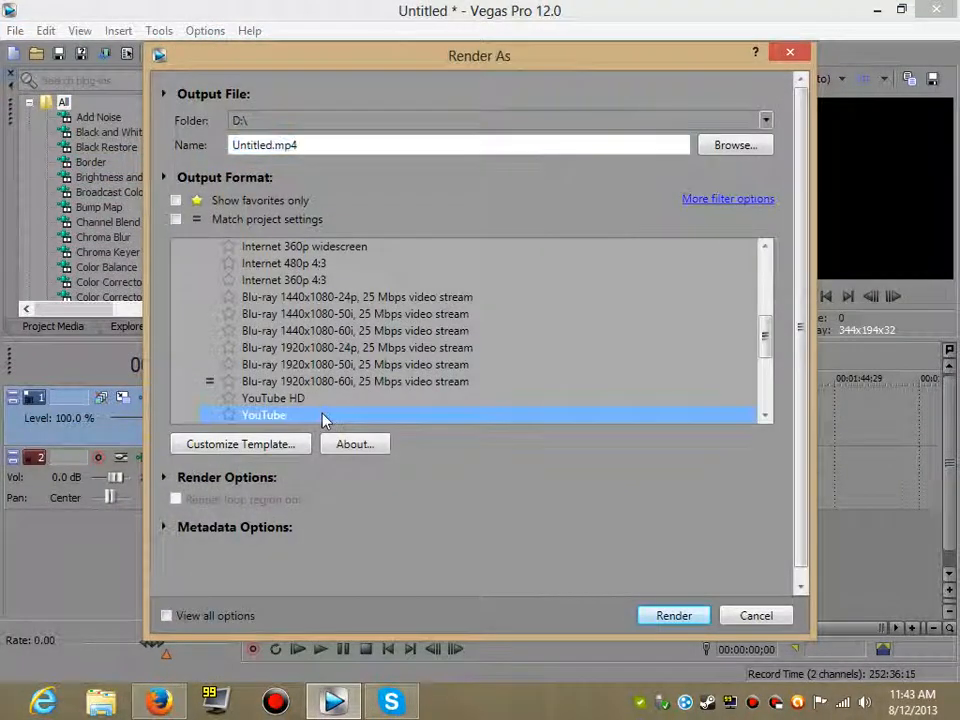
click(300, 443)
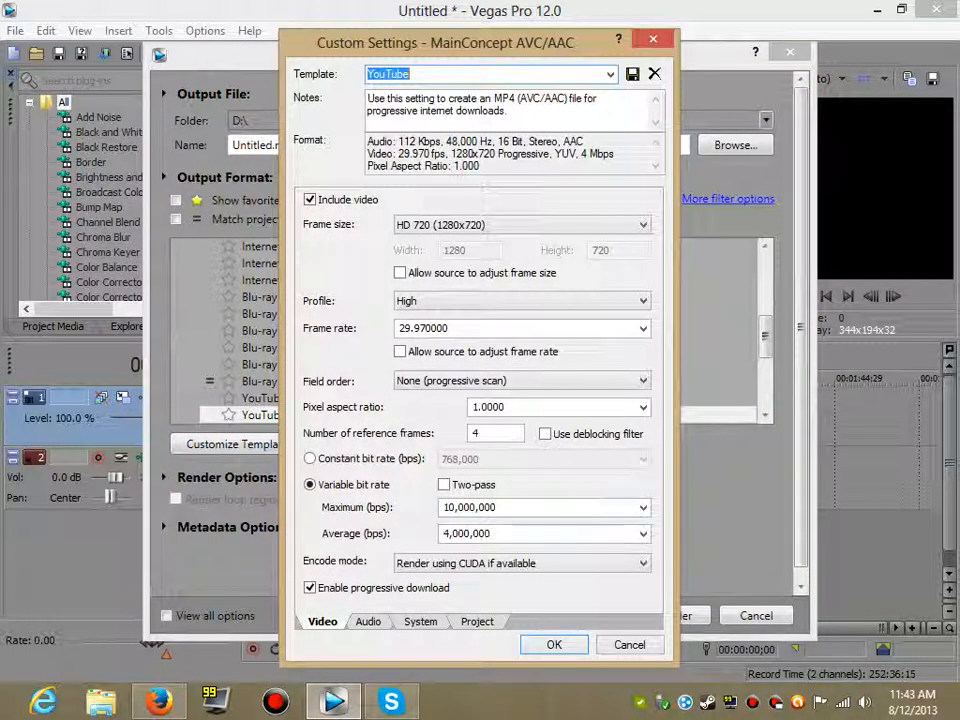
- Try a variable bit rate with a maximum of 14,000,000 bps and an average of 10,000,000 bps
click(643, 507)
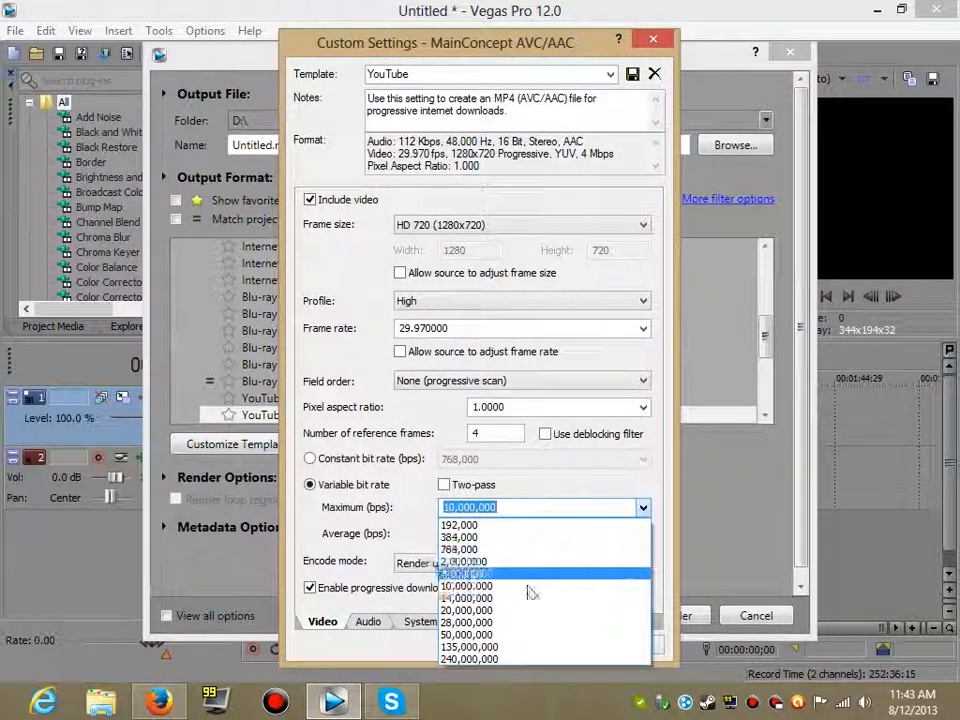
click(512, 598)
click(643, 533)
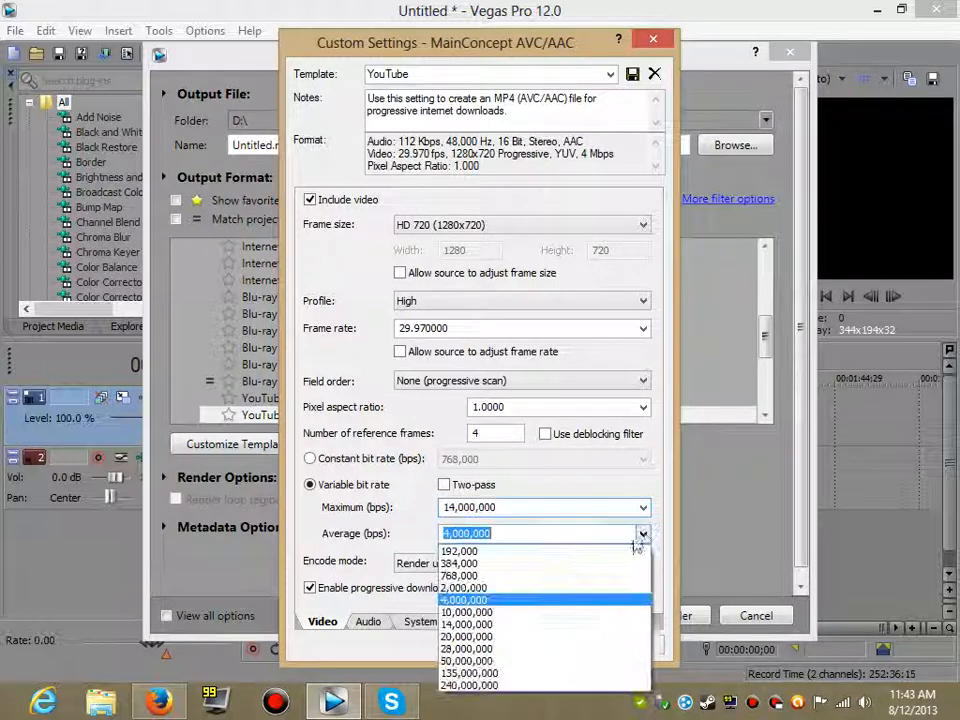
click(500, 611)
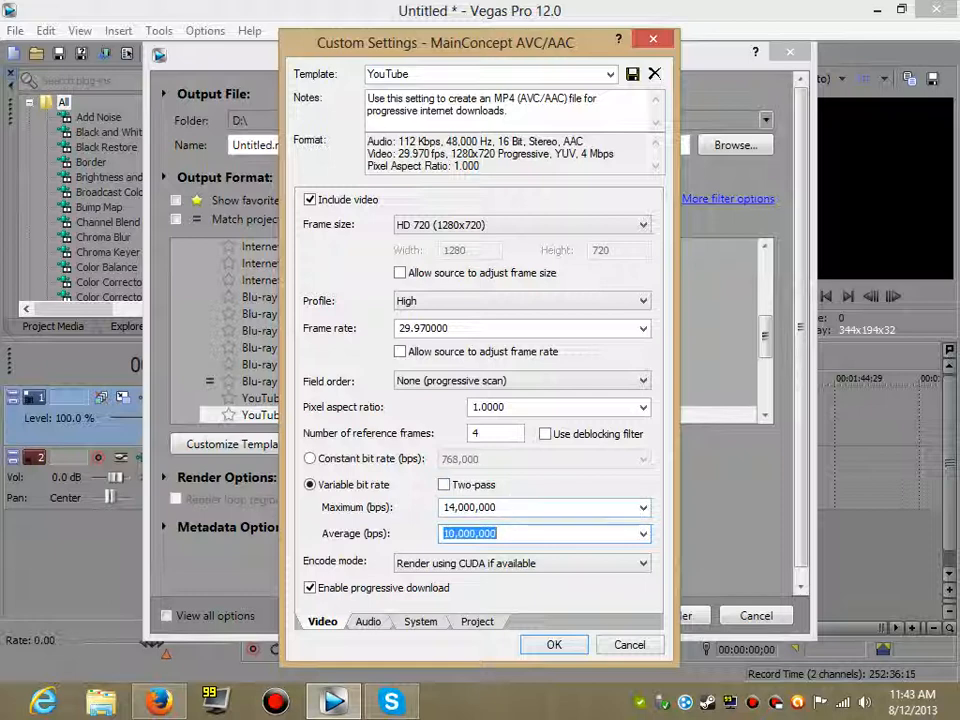
- Set the variable bit rate to a maximum of 10,000,000 bps and an average of 4,000,000 bps
click(643, 508)
click(510, 586)
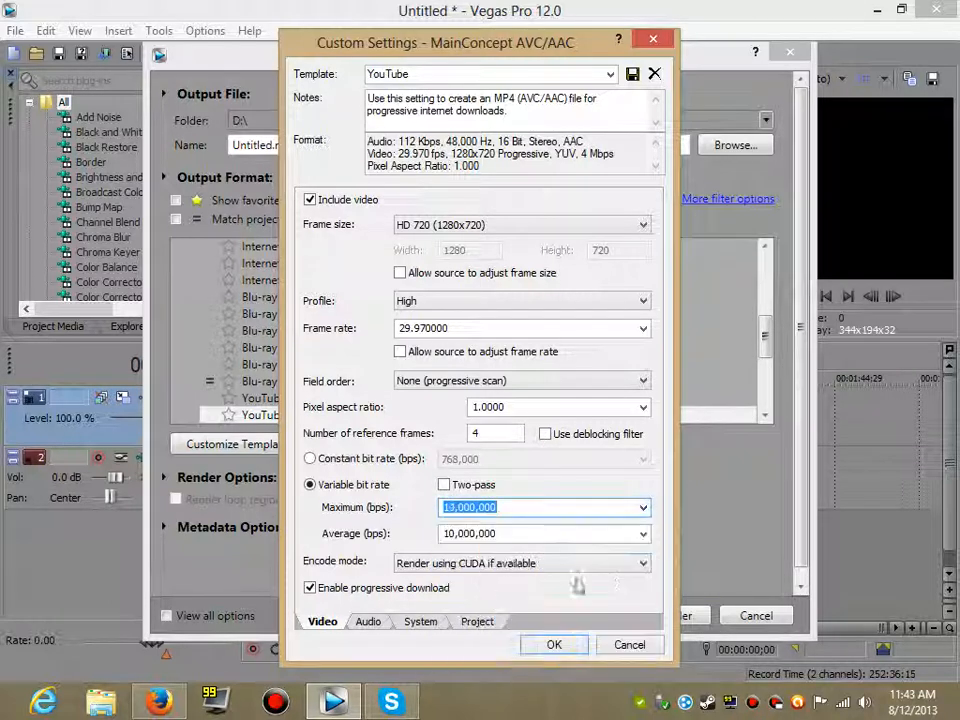
click(643, 533)
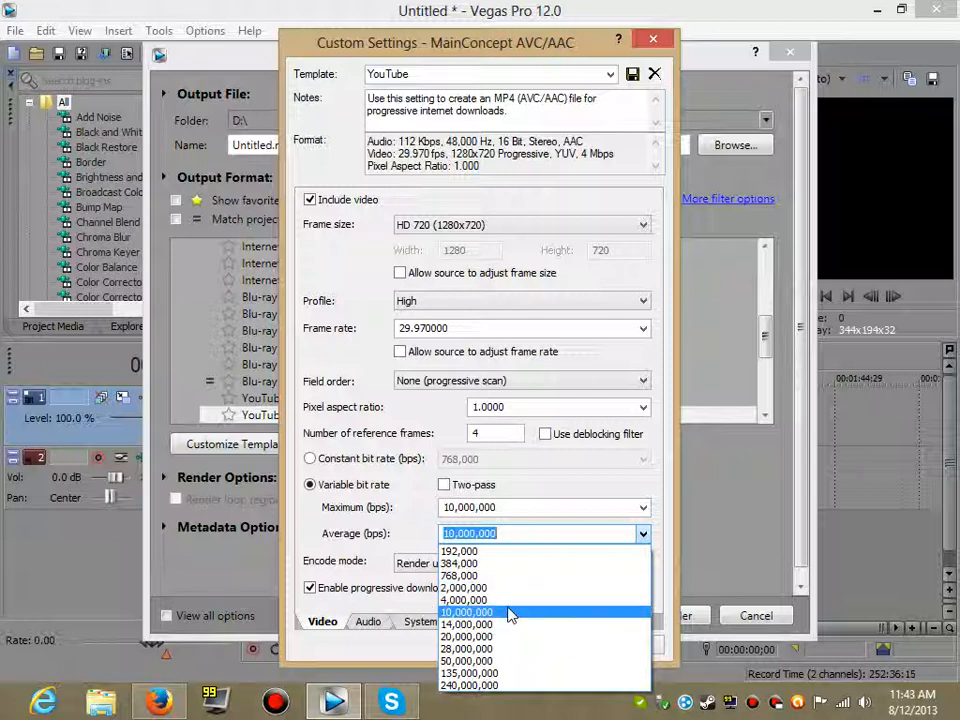
click(510, 600)
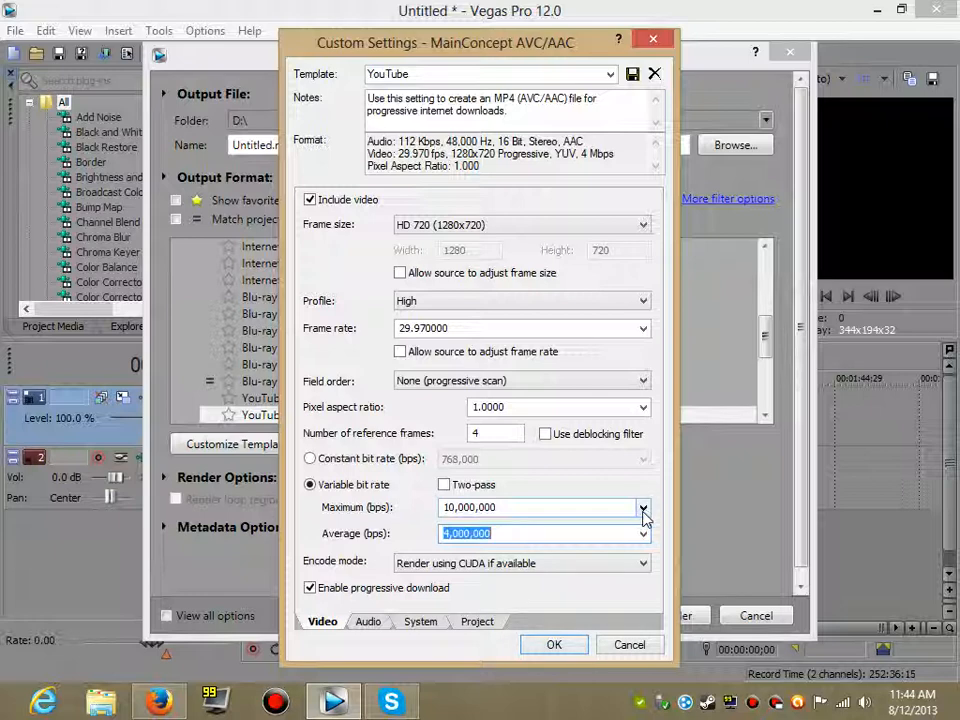
- Try raising the variable bit rate to a maximum of 14,000,000 bps and an average of 10,000,000 bps
click(643, 510)
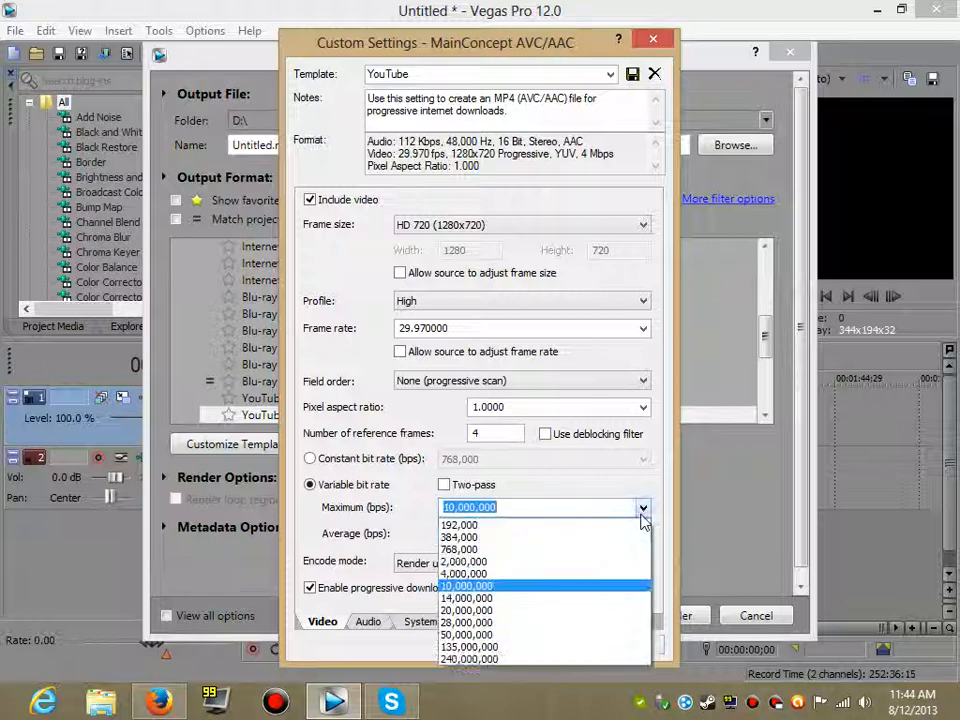
click(521, 596)
click(638, 534)
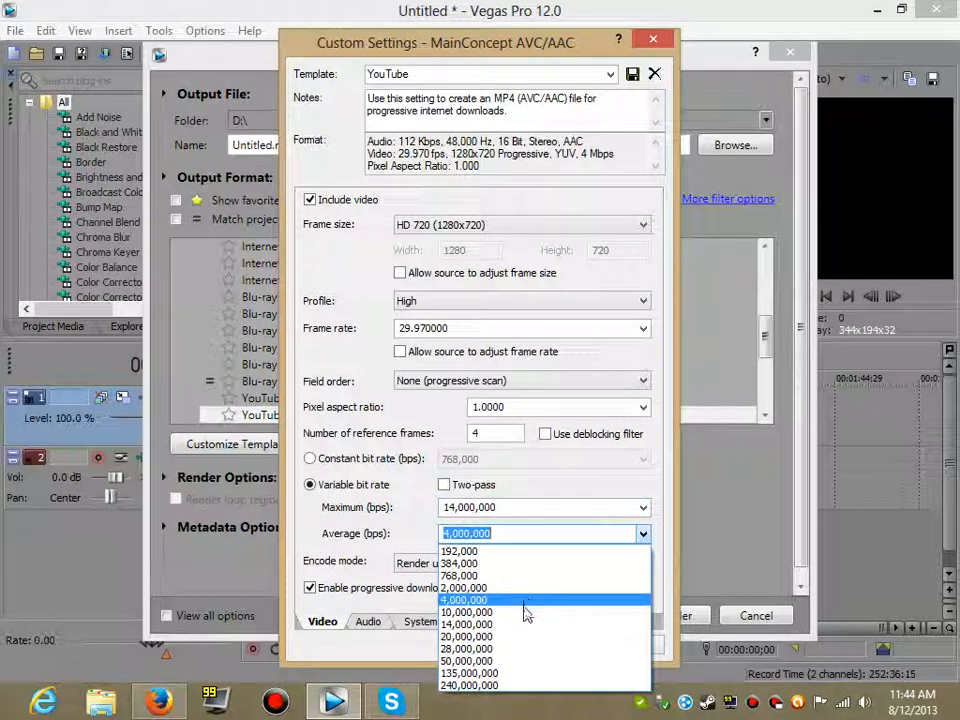
click(533, 607)
- Return the variable bit rate to a maximum of 10,000,000 bps and an average of 4,000,000 bps
click(643, 508)
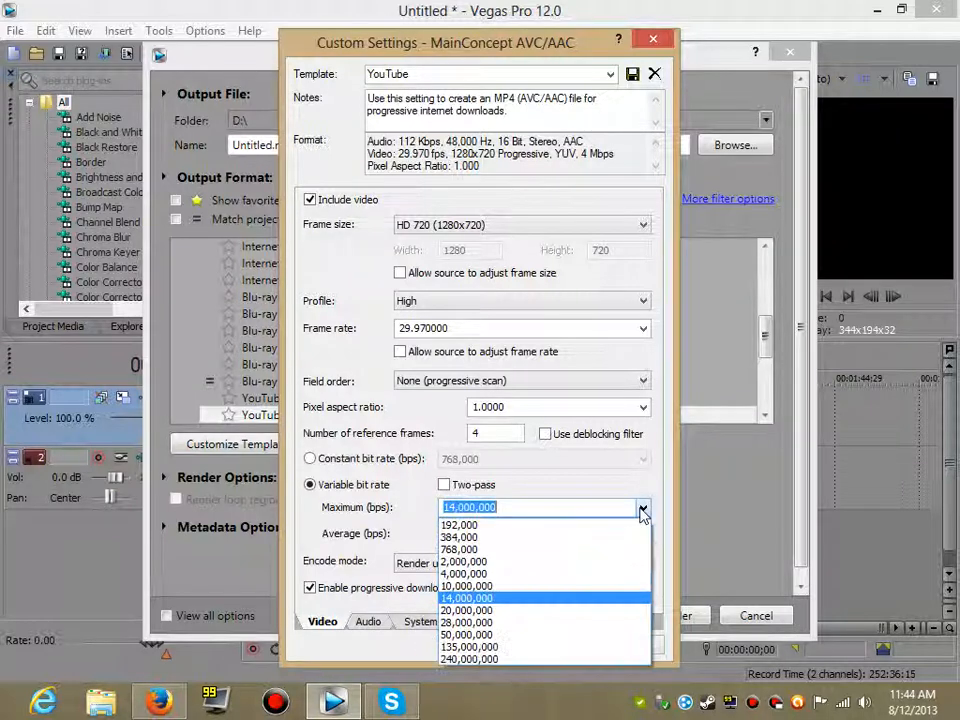
click(537, 588)
click(643, 534)
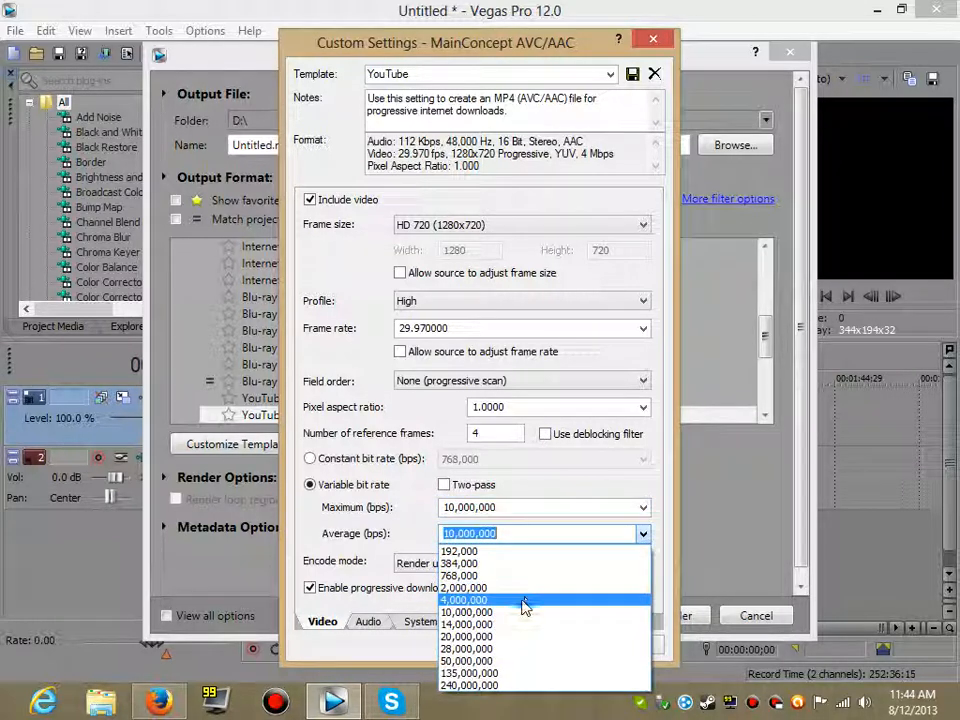
click(523, 611)
- Cancel the custom template settings and the render dialog, and minimize Vegas Pro to show the desktop
click(553, 585)
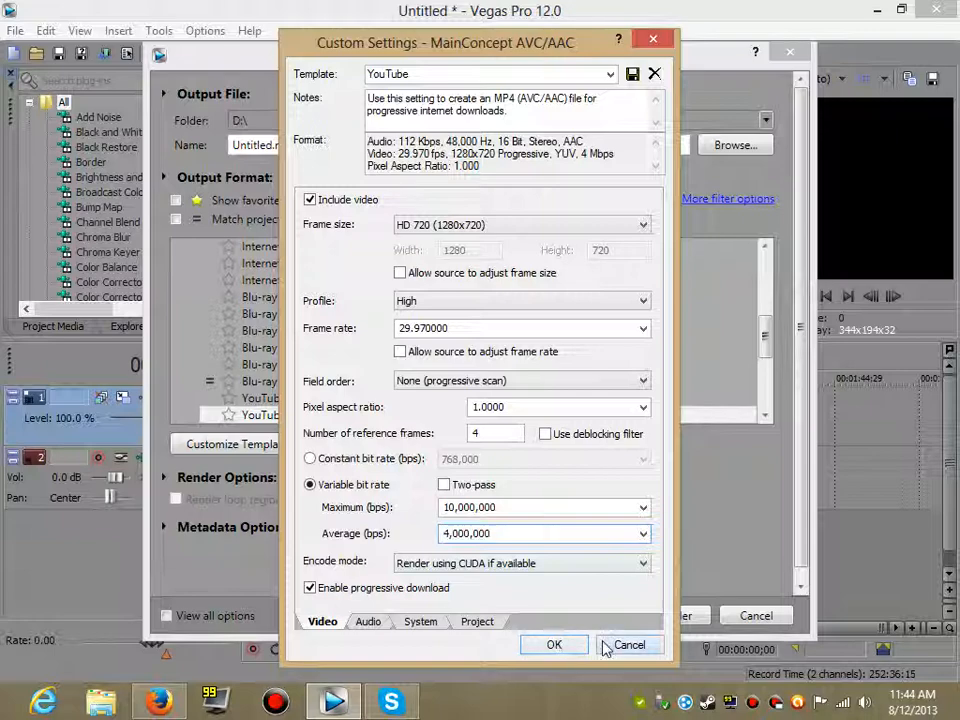
click(740, 617)
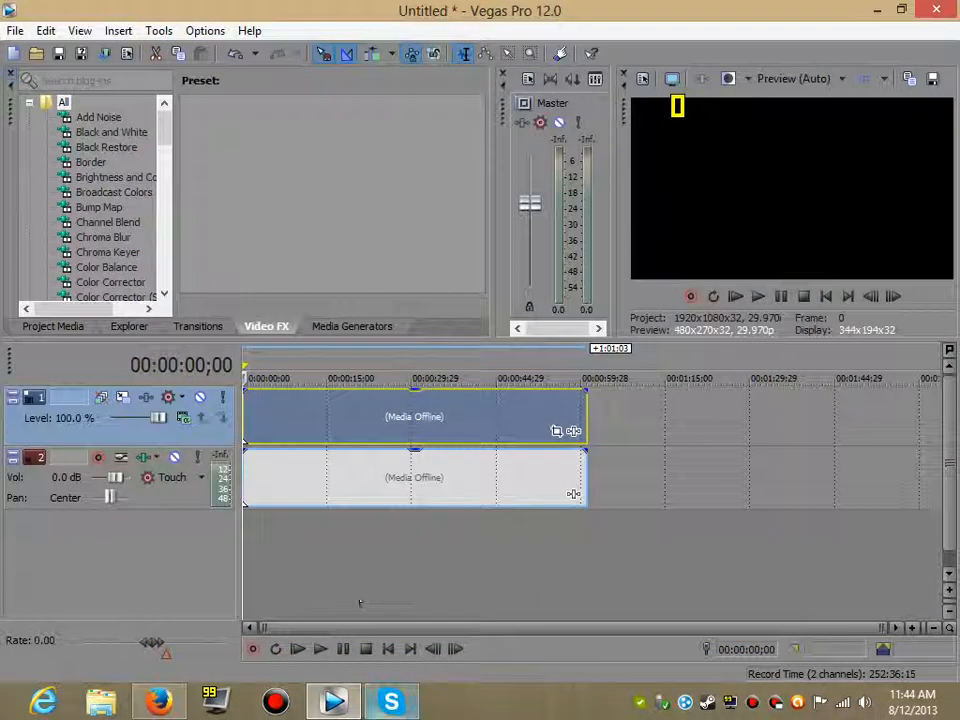
click(879, 10)
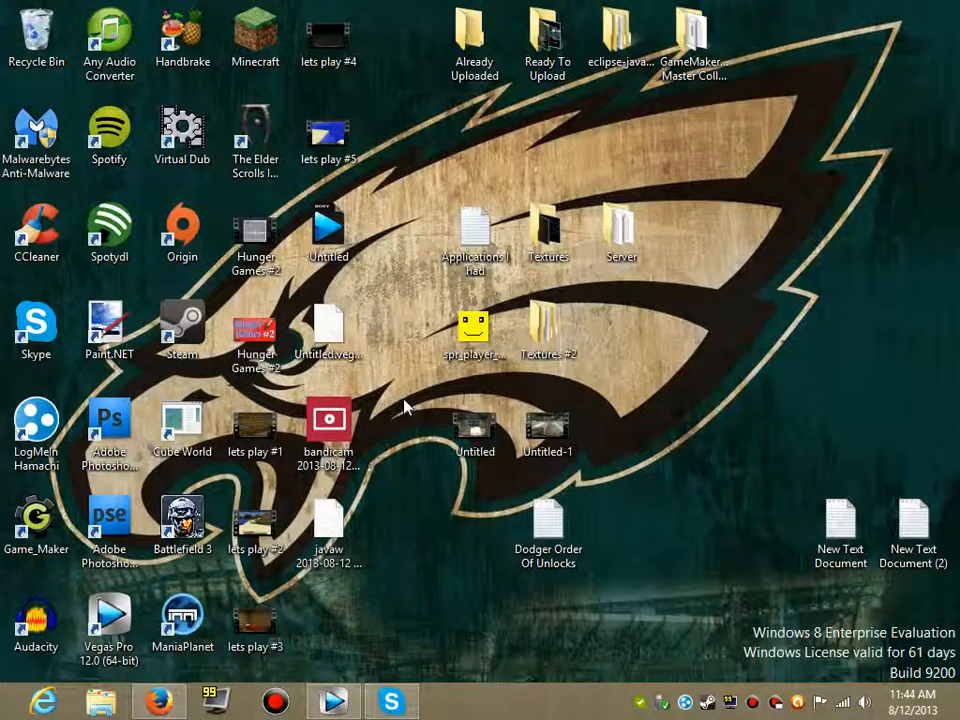
click(335, 432)
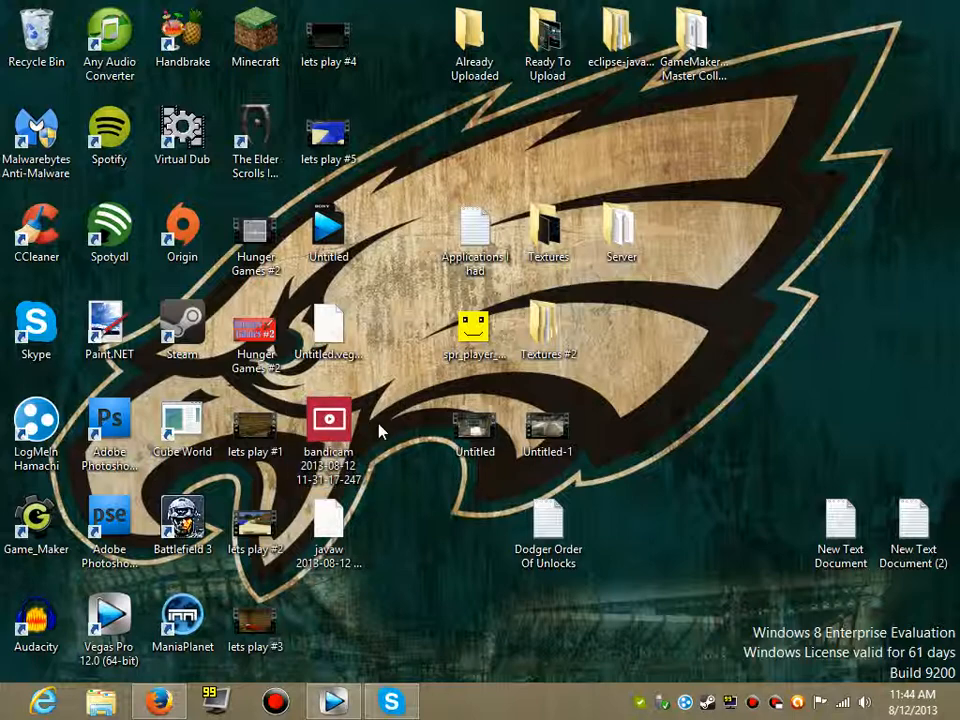
click(378, 421)
drag(421, 404, 618, 460)
drag(470, 421, 435, 392)
click(444, 382)
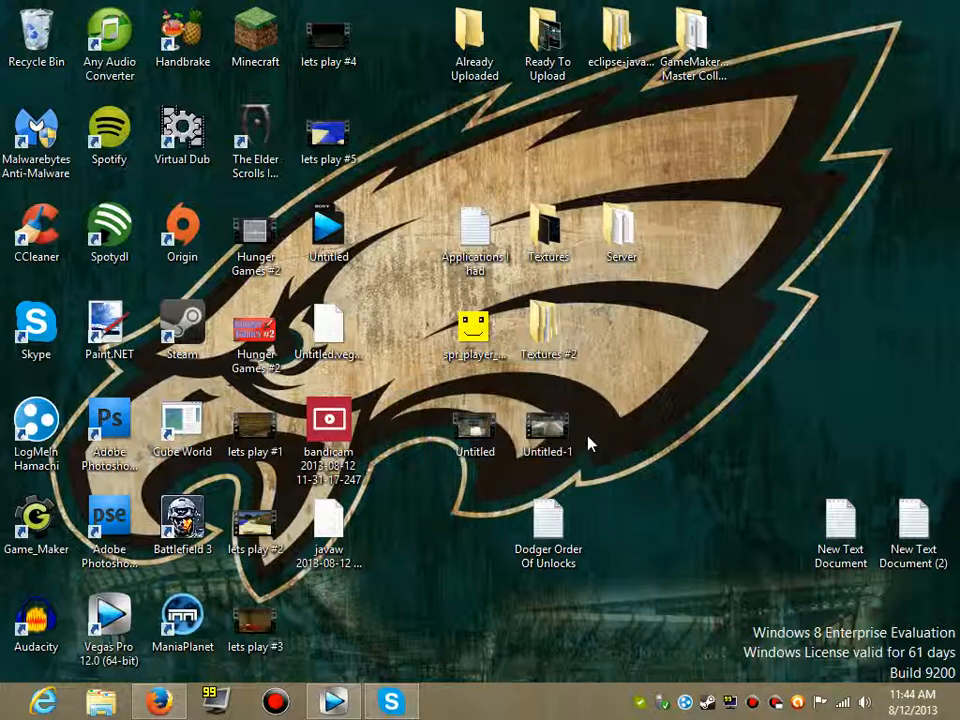